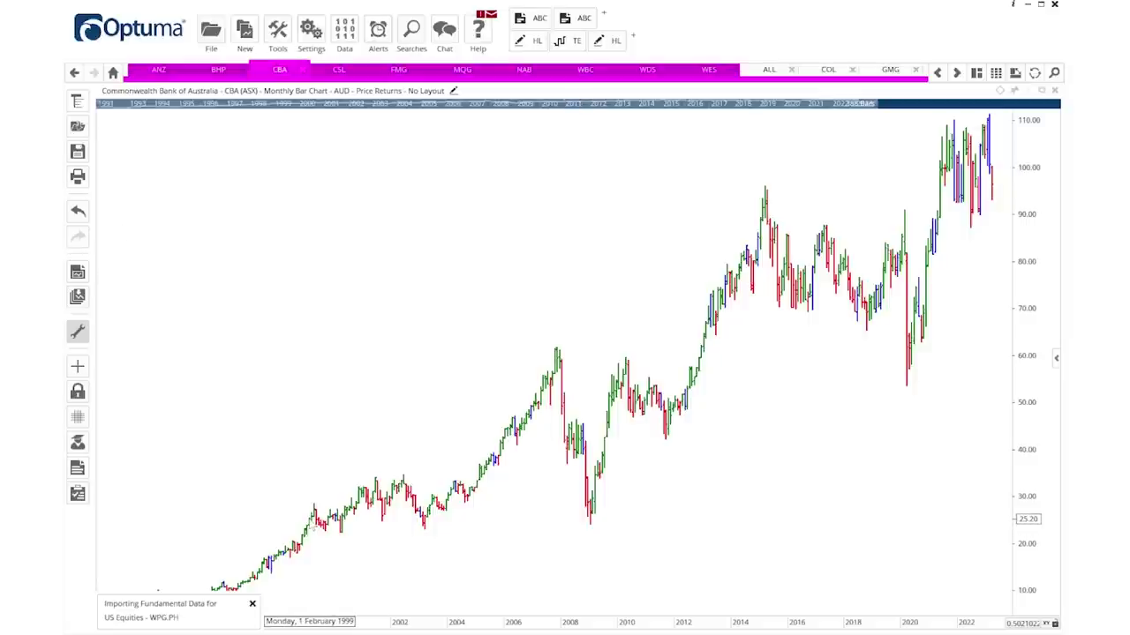
Examine CBA's monthly price history from 1999 through the swings leading up to 2022.
mouse_move(315, 521)
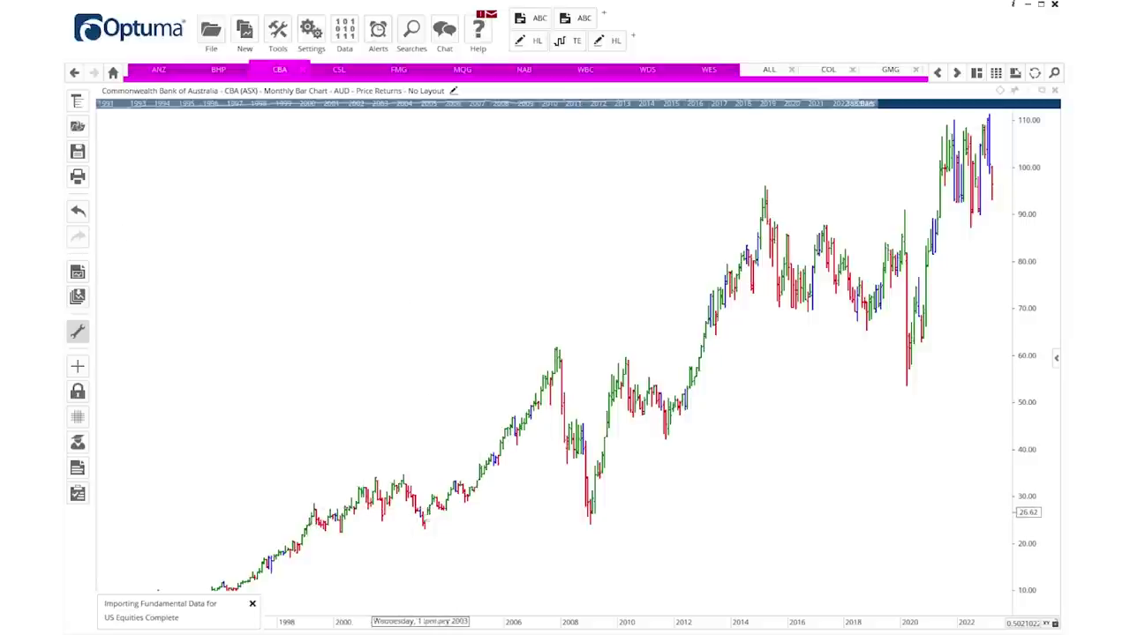
mouse_move(473, 497)
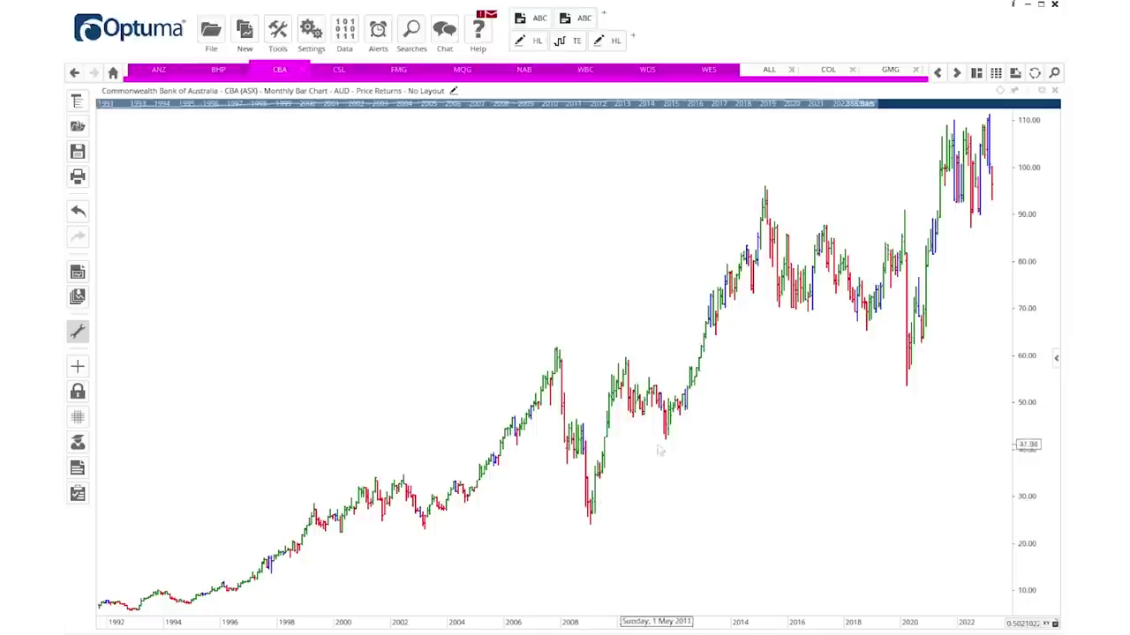
mouse_move(720, 317)
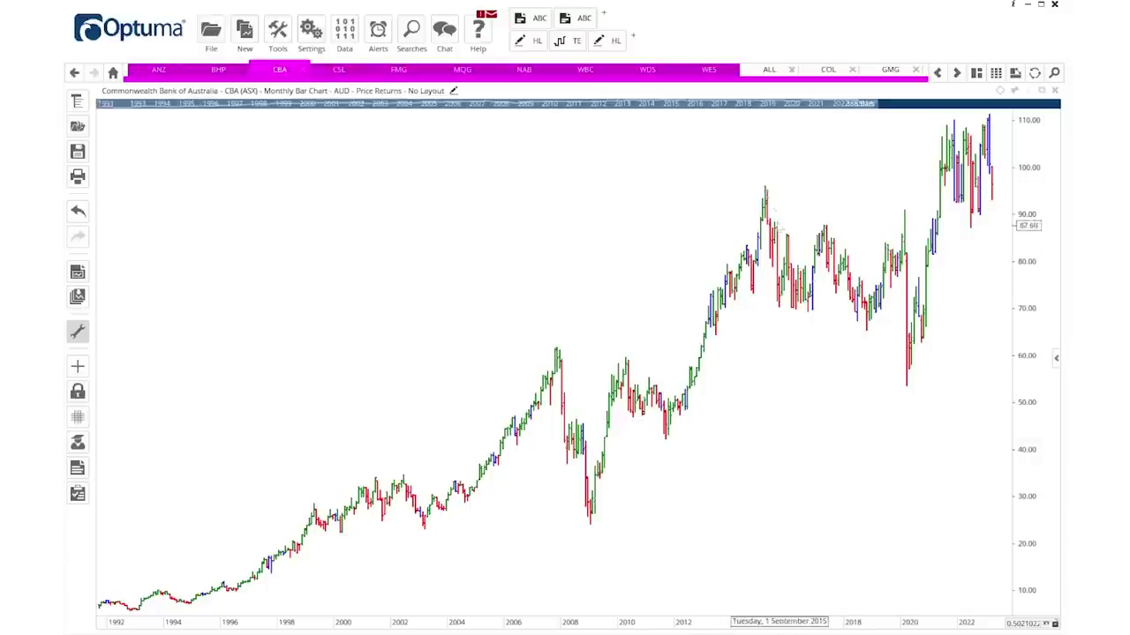
mouse_move(865, 302)
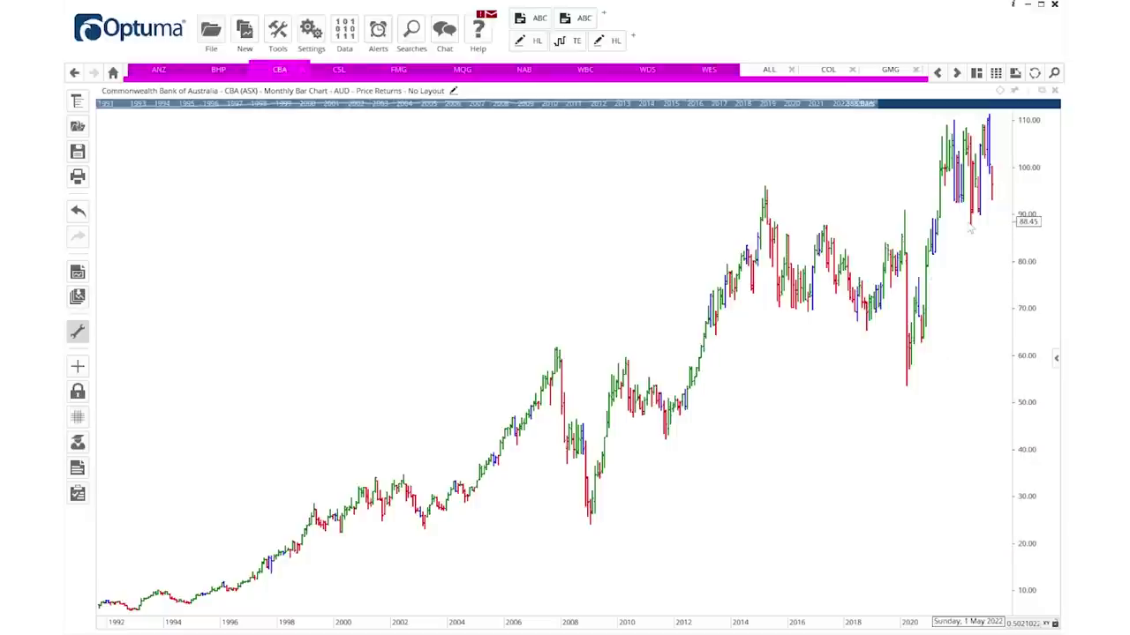
mouse_move(940, 168)
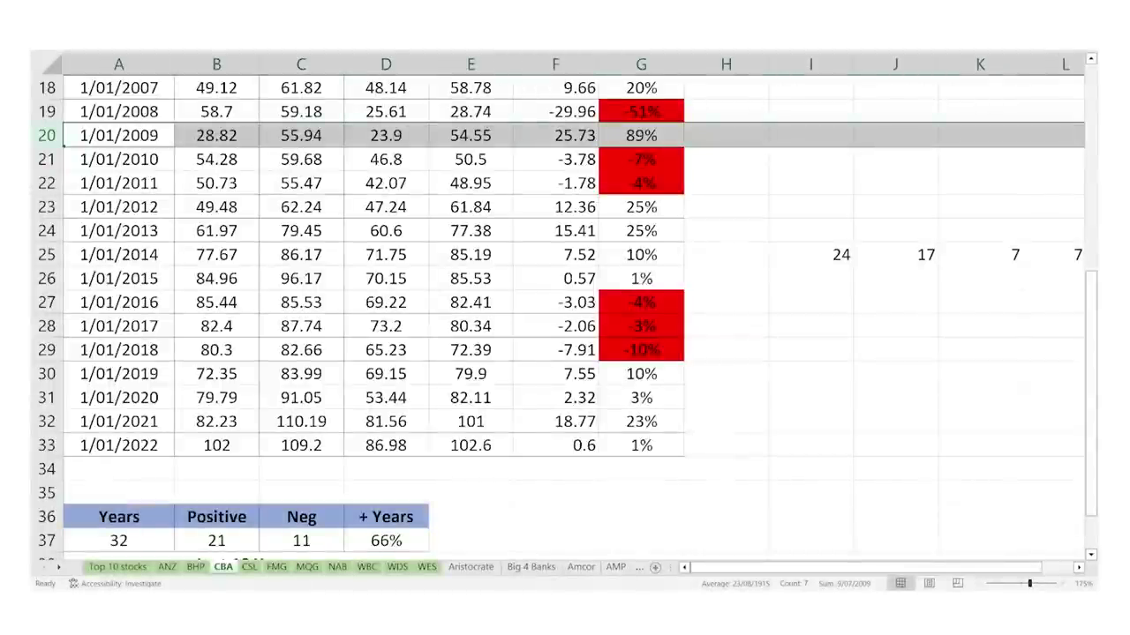
Go to the Top 10 stocks sheet and highlight the CSL rows in the all-time table and the Last 10 Years table.
click(124, 568)
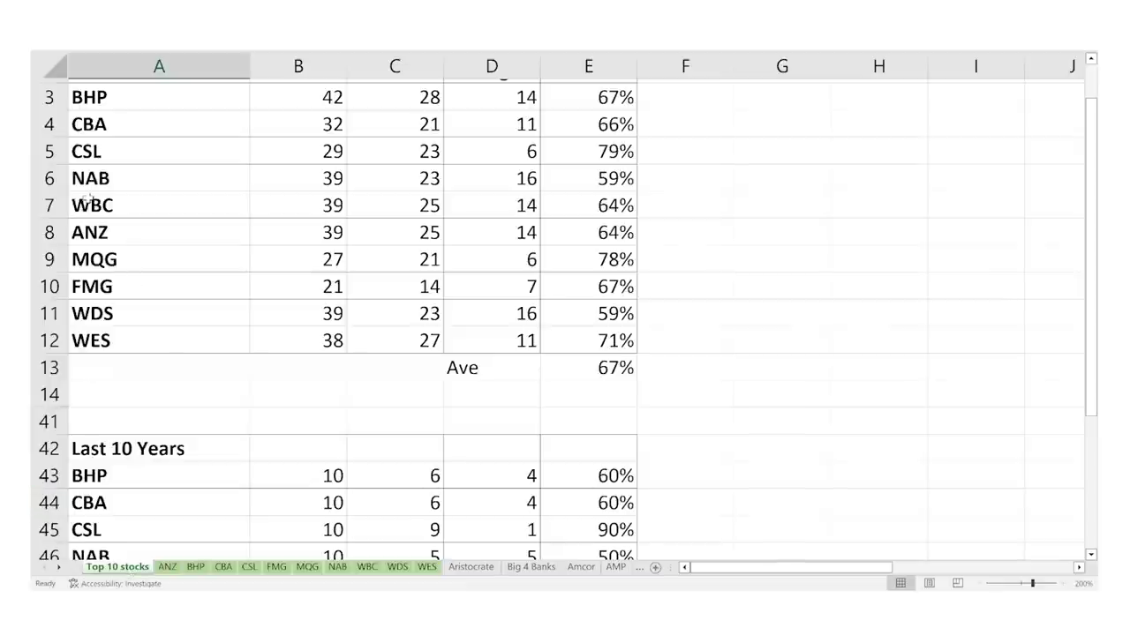
click(56, 161)
click(49, 152)
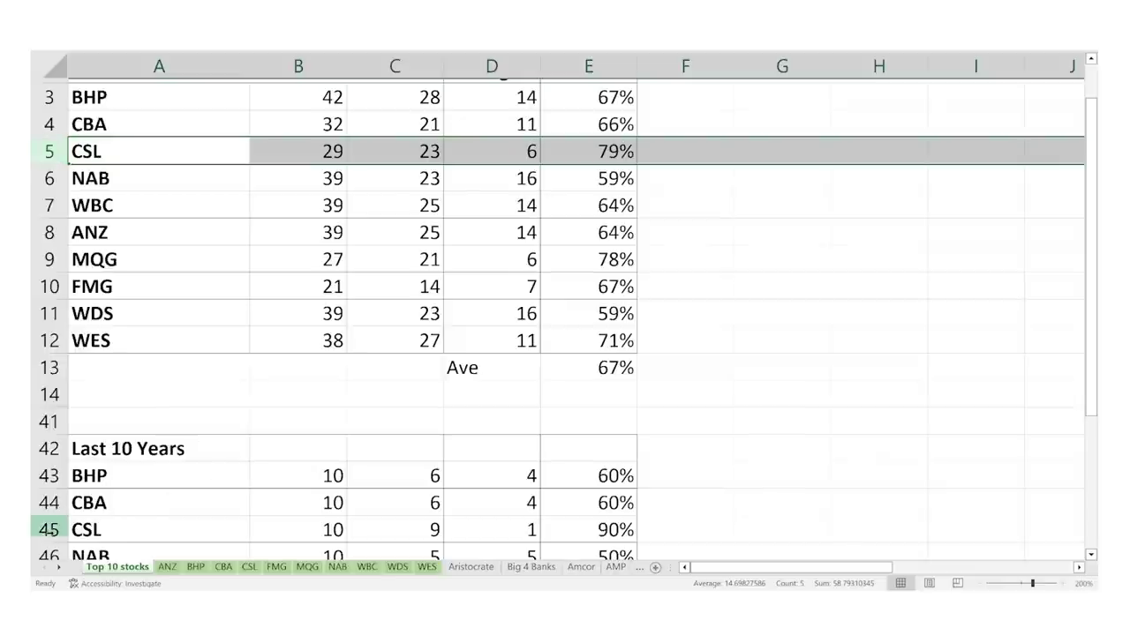
click(49, 529)
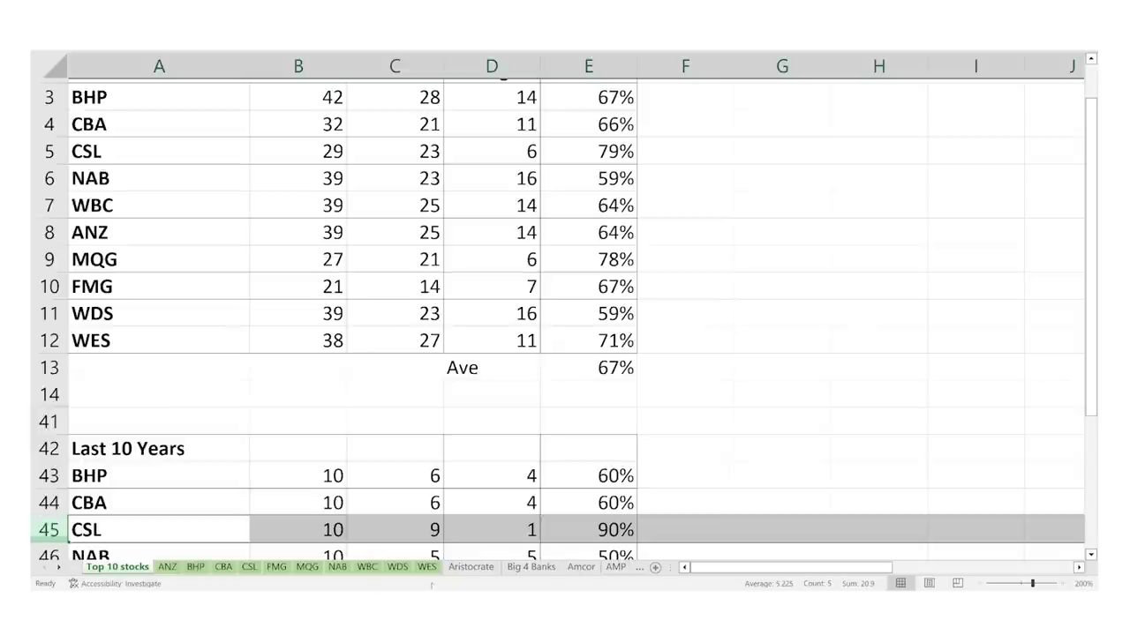
Open the CSL sheet and review its yearly gains and losses from 1994 to 2022, including the All Time and Last 10 summaries.
click(250, 568)
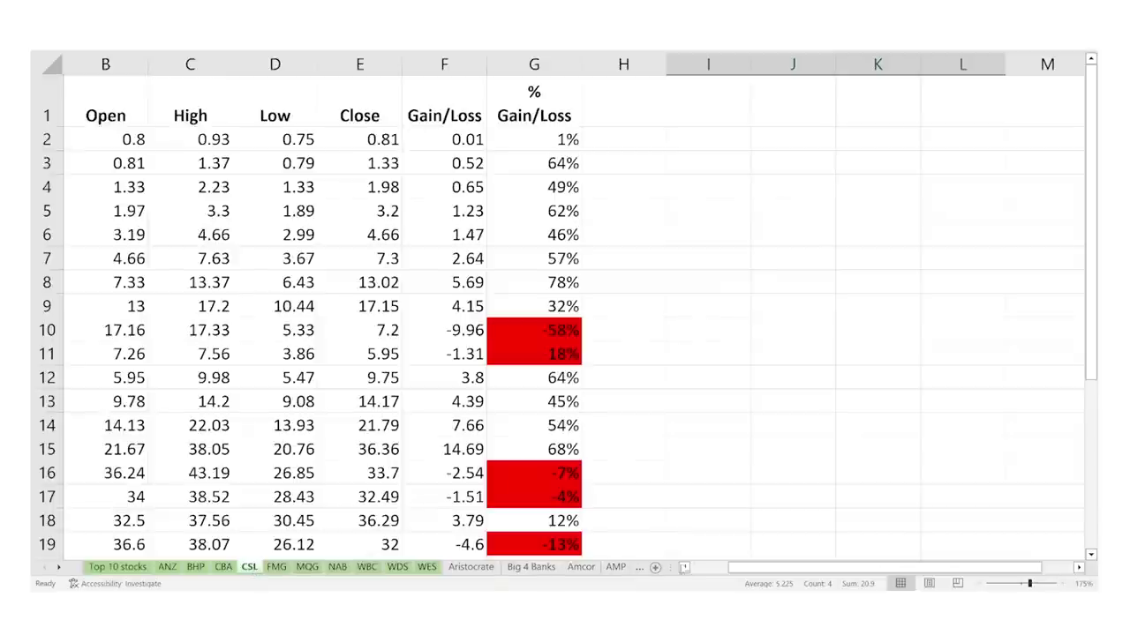
drag(738, 573, 691, 576)
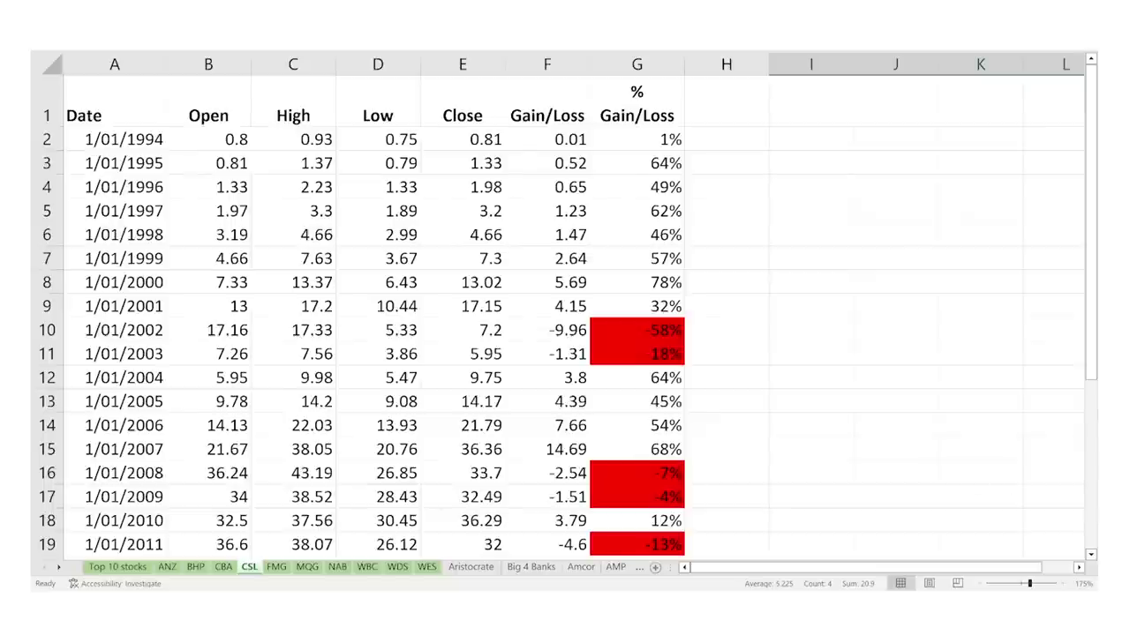
drag(1091, 371, 1090, 519)
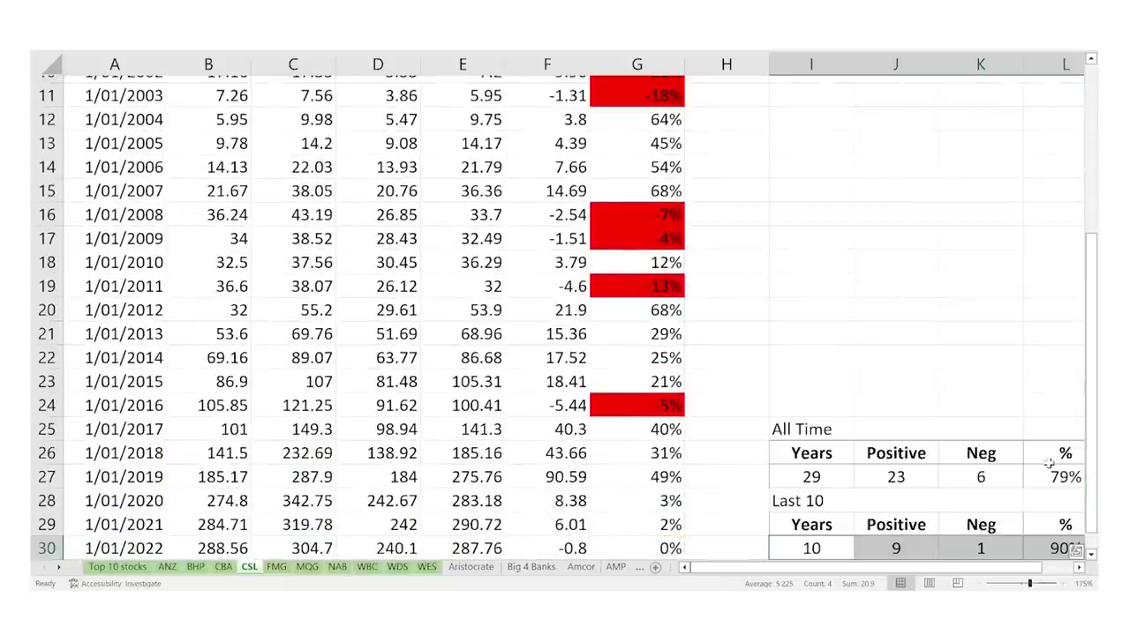
drag(1092, 374, 1081, 407)
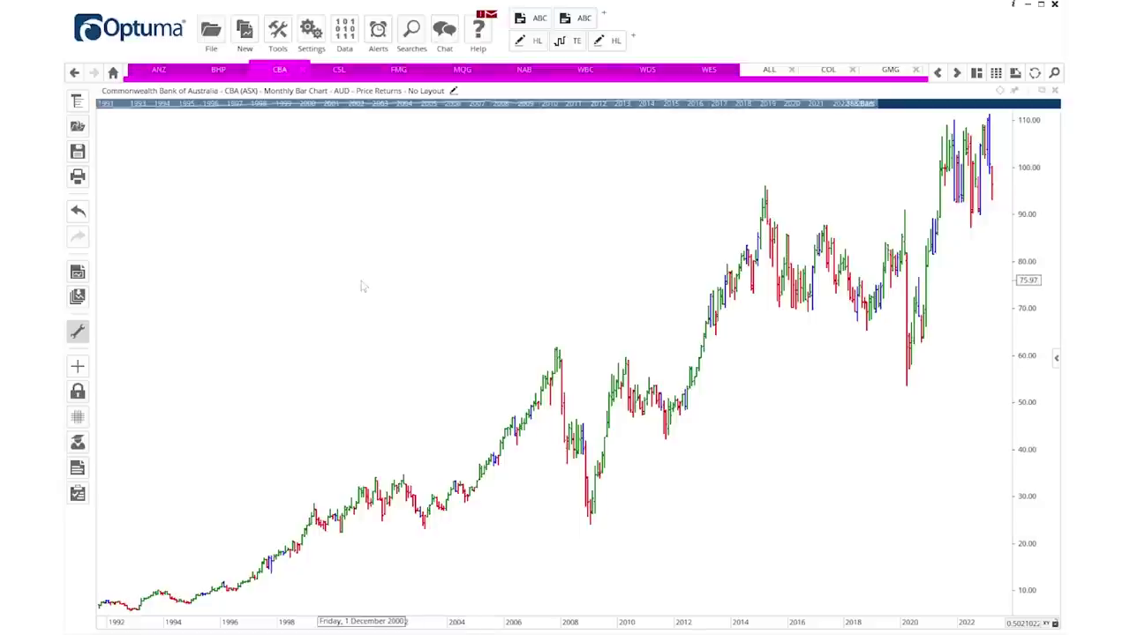
Show CSL's monthly chart maximised with its timeline extended back to about 1997, and inspect the bars around 2000, 2007 and 2019.
click(338, 71)
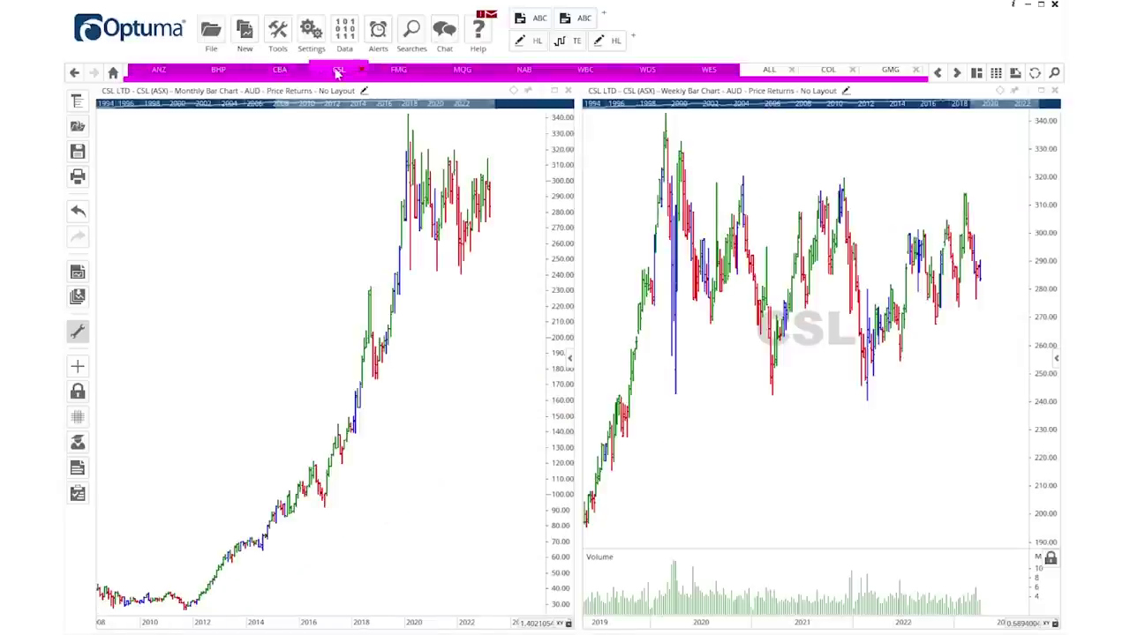
click(555, 93)
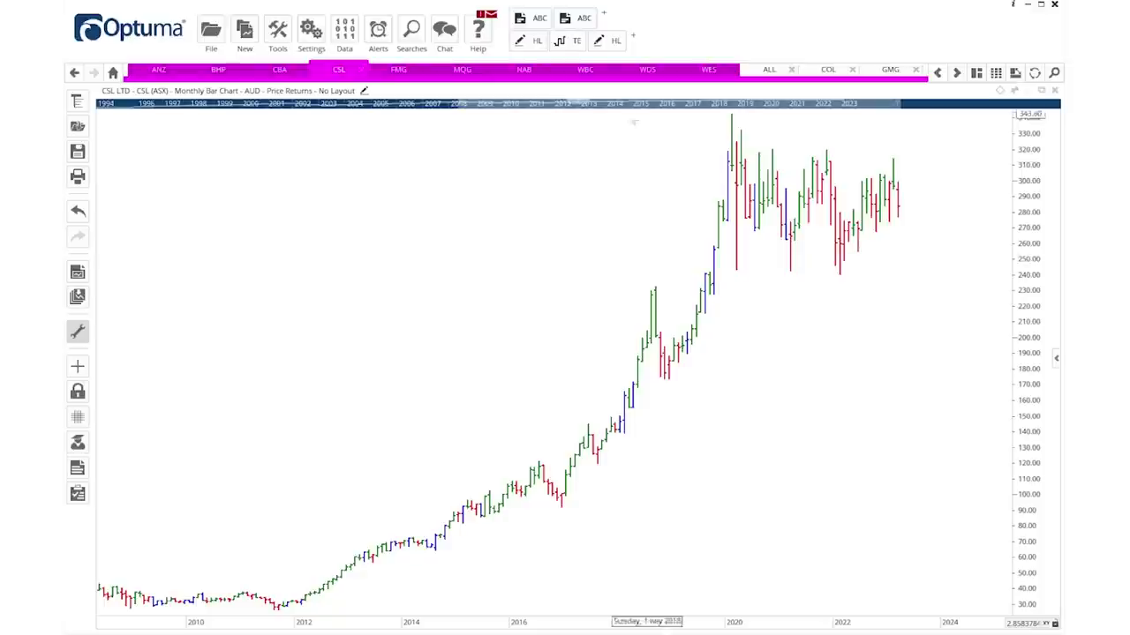
drag(459, 104, 154, 174)
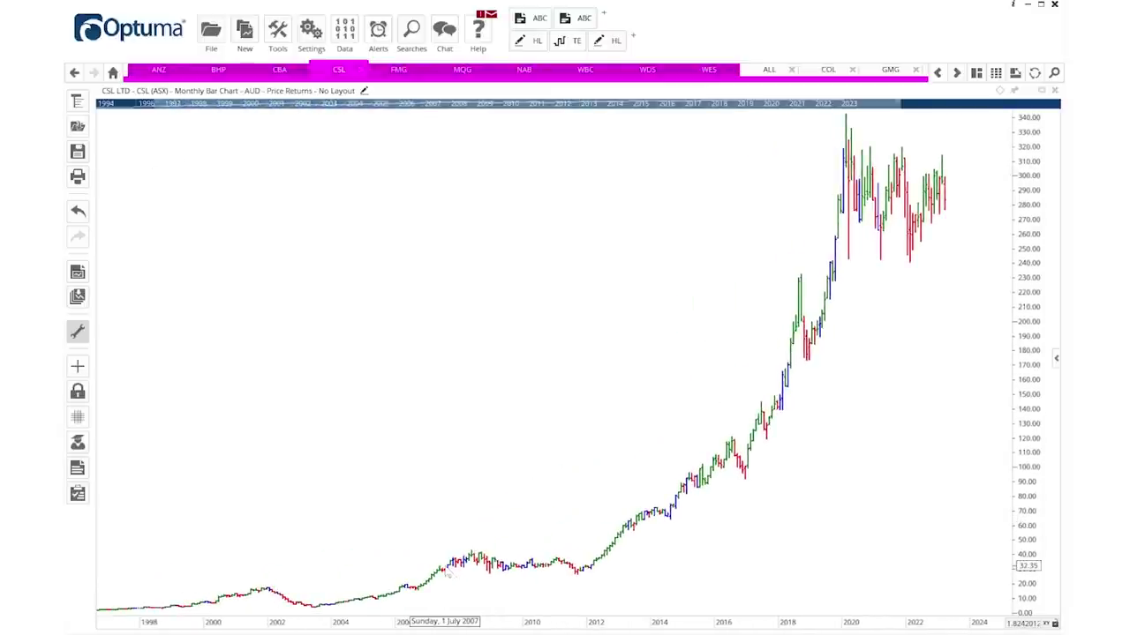
mouse_move(443, 574)
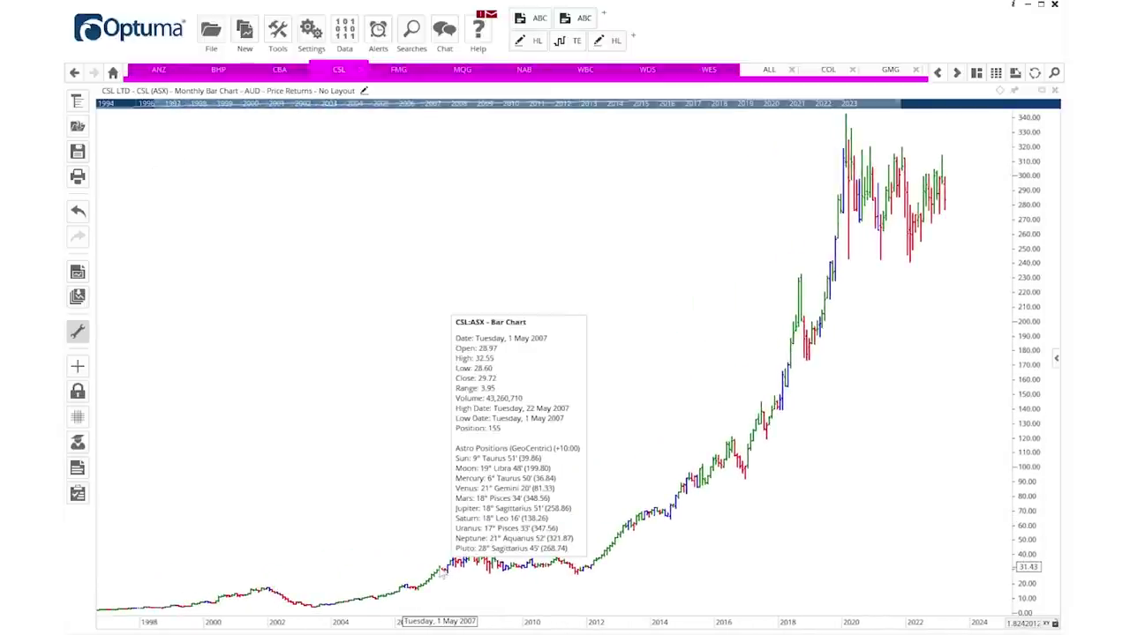
mouse_move(599, 569)
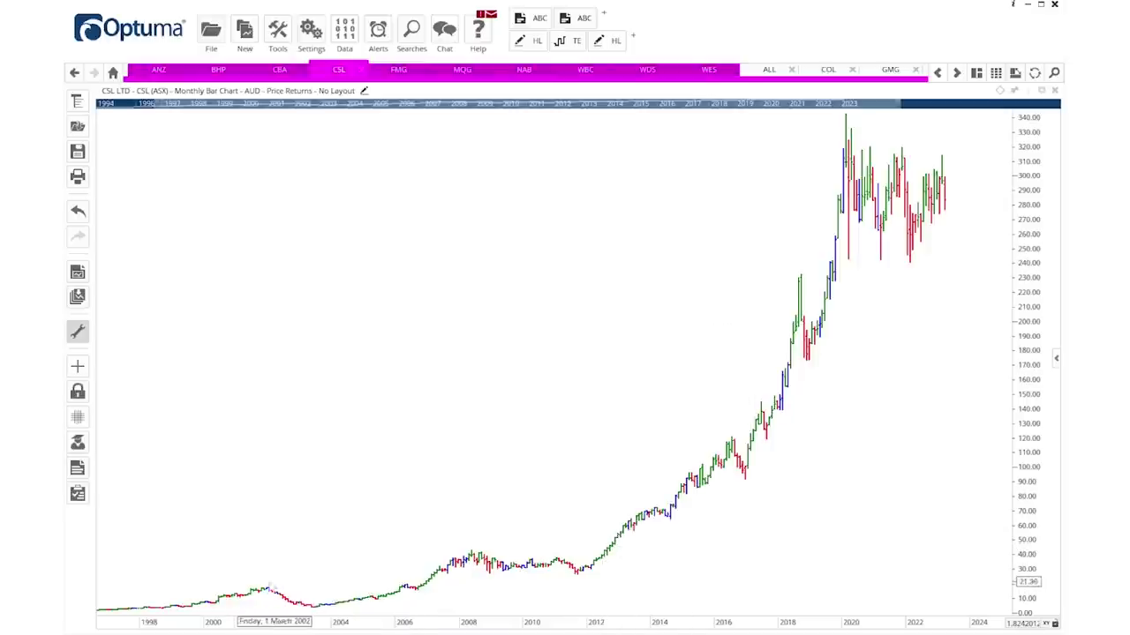
mouse_move(222, 605)
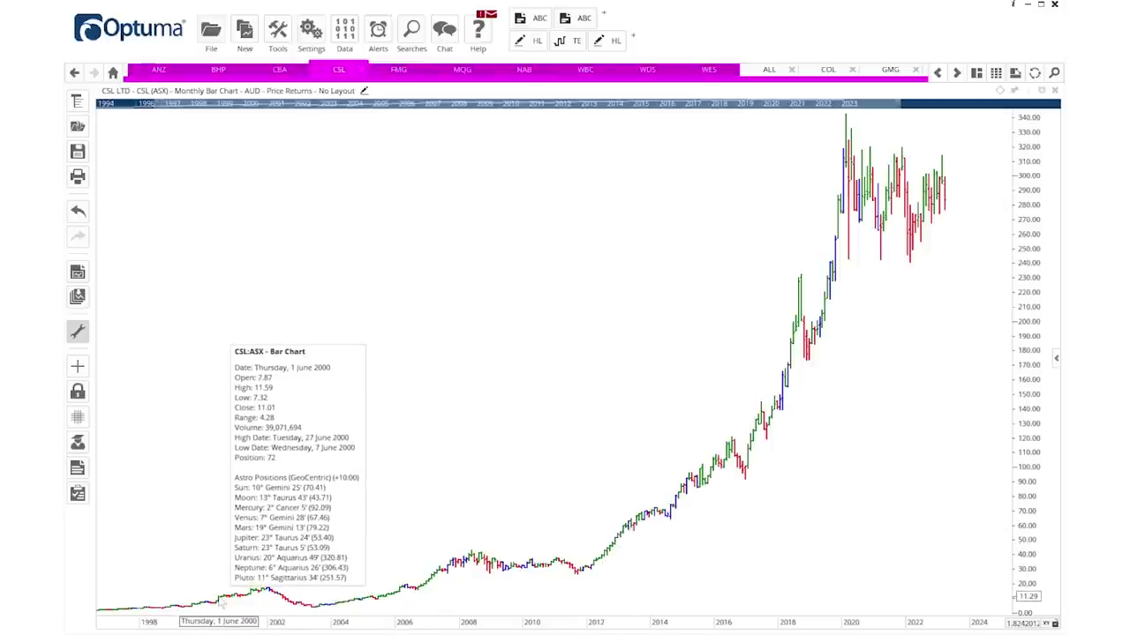
mouse_move(288, 607)
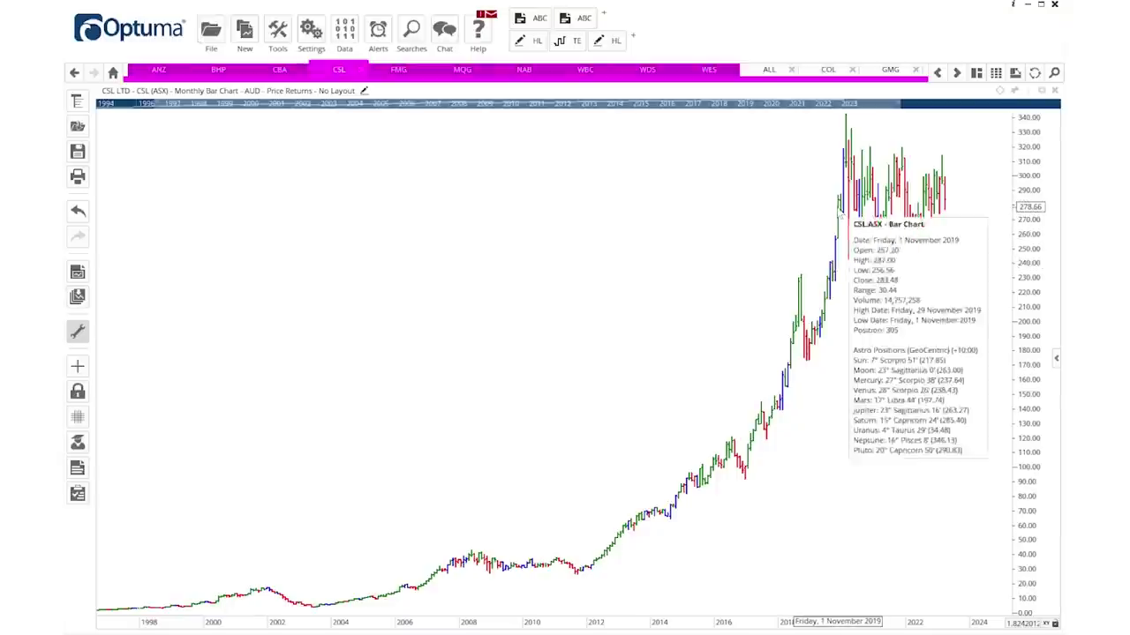
mouse_move(841, 212)
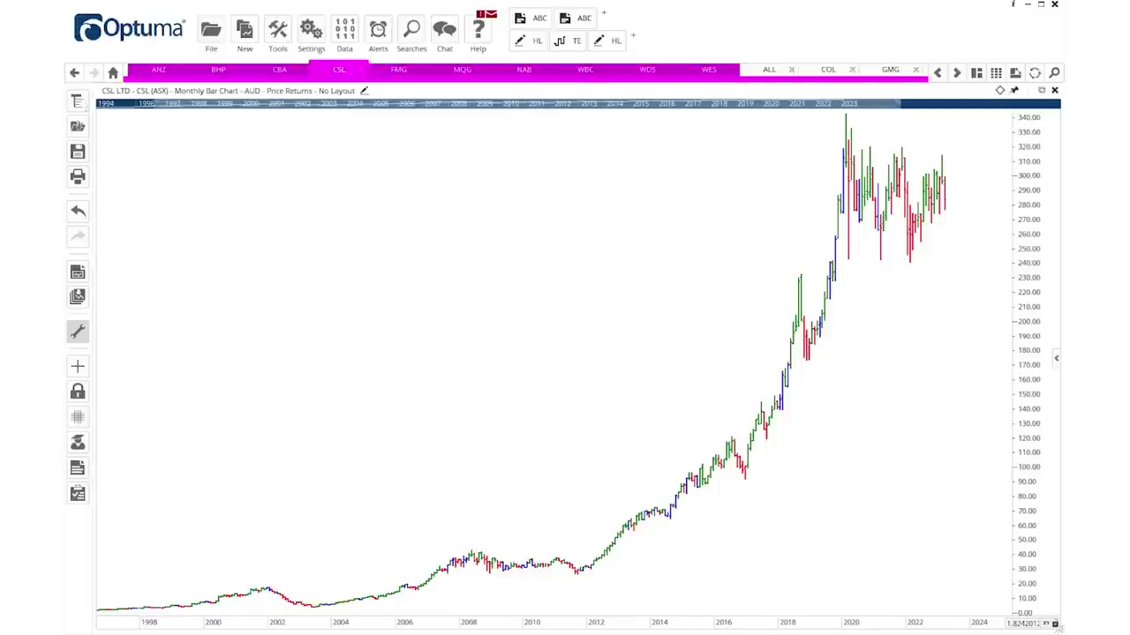
Narrow CSL's monthly chart to the period from about 2011 onward and examine the most recent bars.
drag(159, 104, 536, 103)
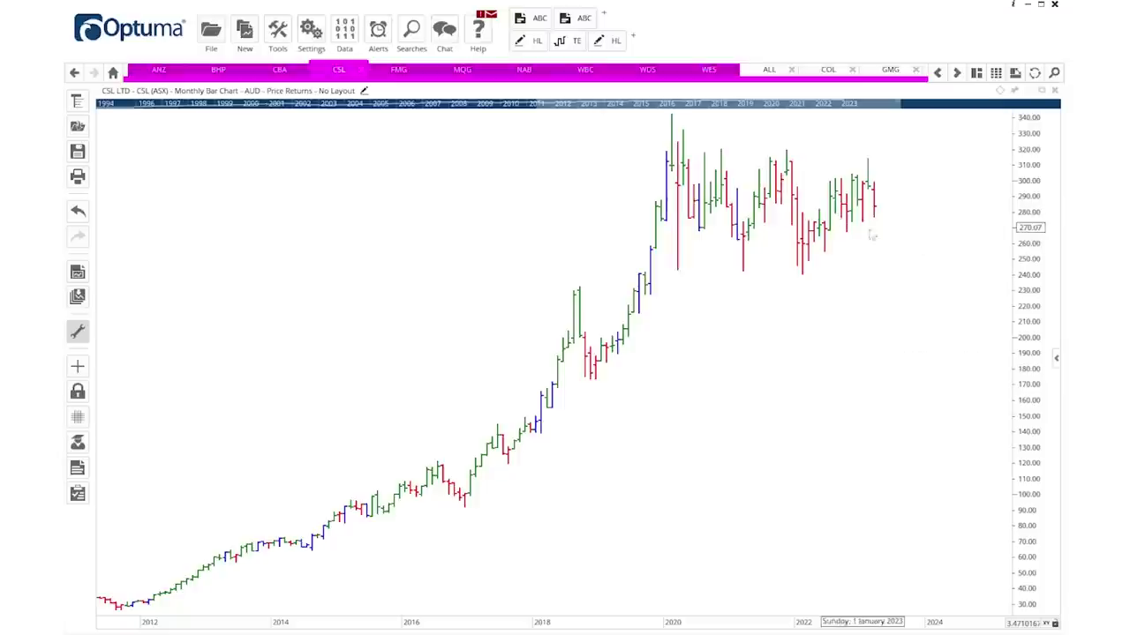
mouse_move(850, 234)
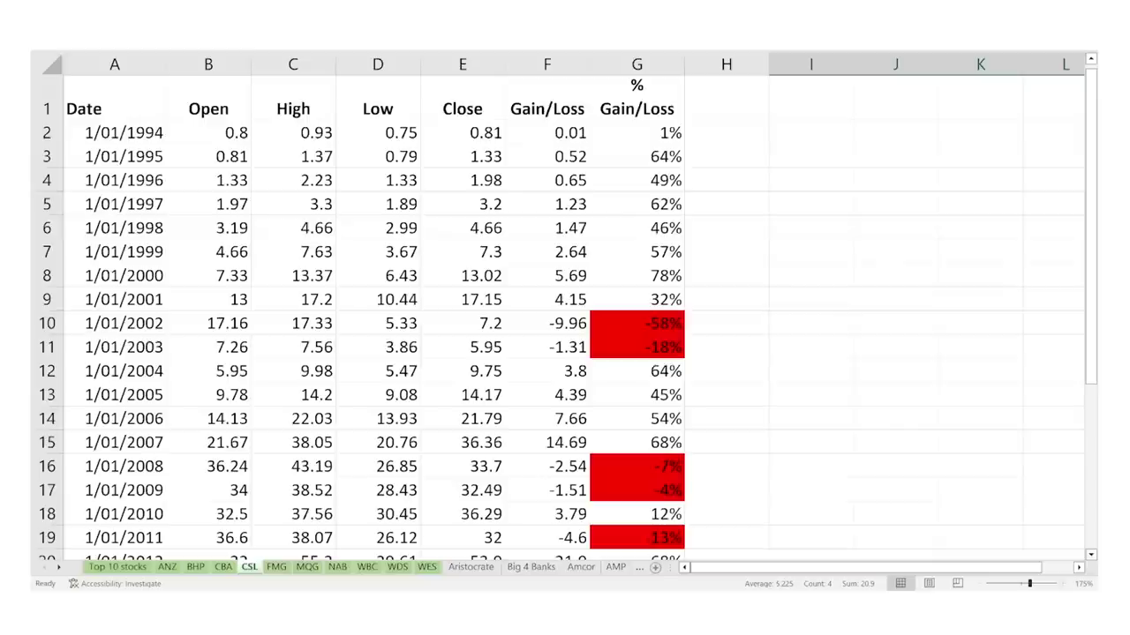
Return to the Top 10 stocks sheet, highlight the NAB row in the all-time table and look further down the sheet.
click(117, 566)
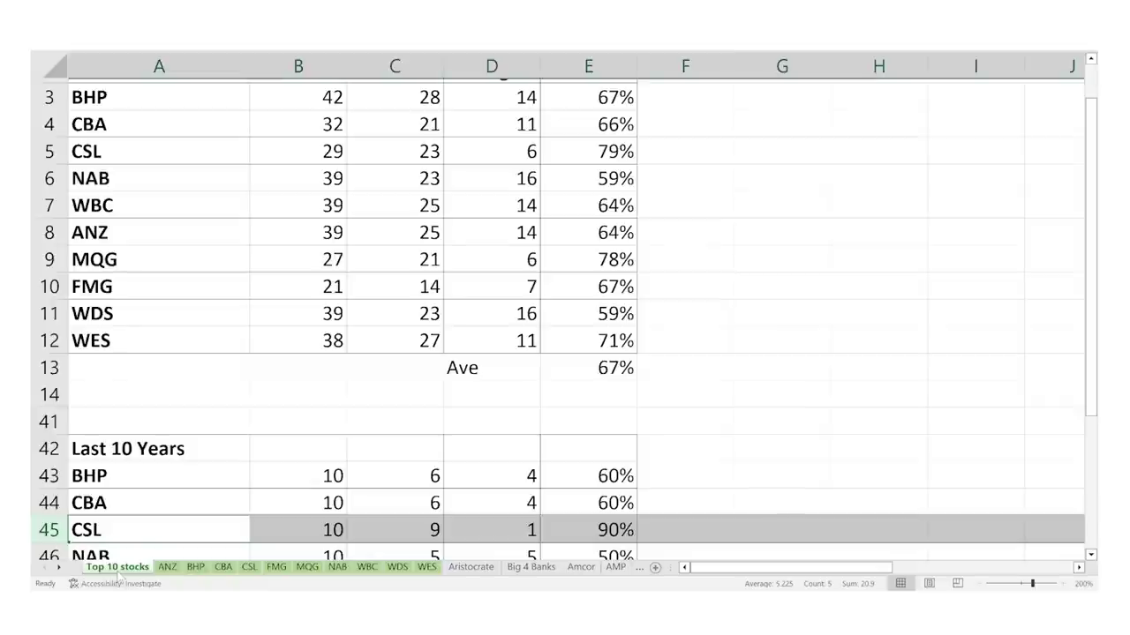
click(49, 182)
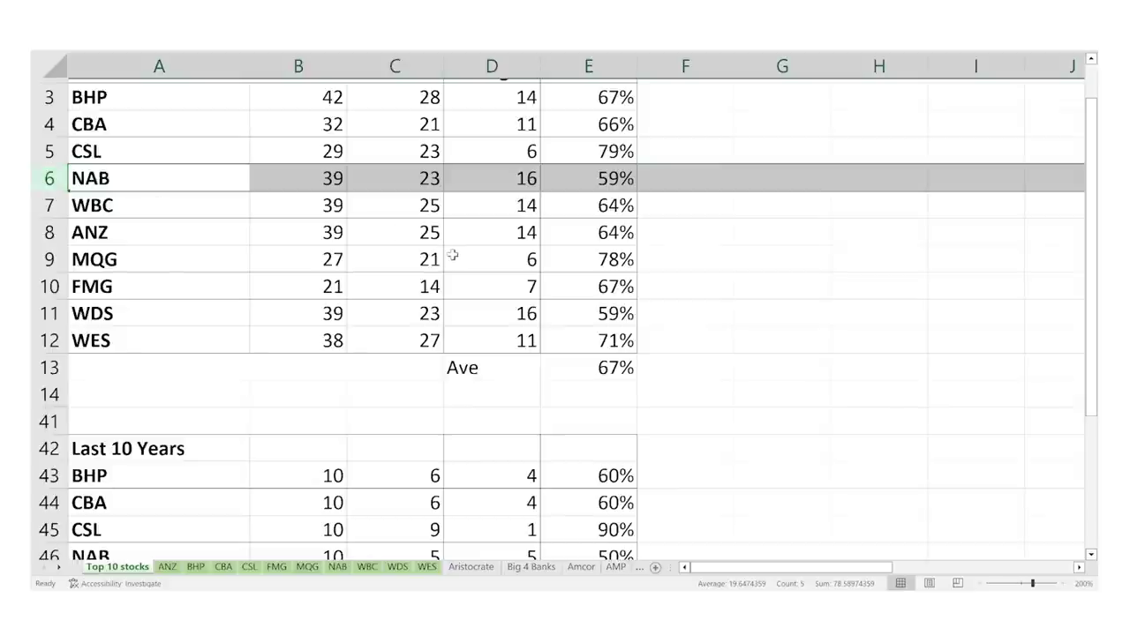
drag(1092, 311, 1089, 350)
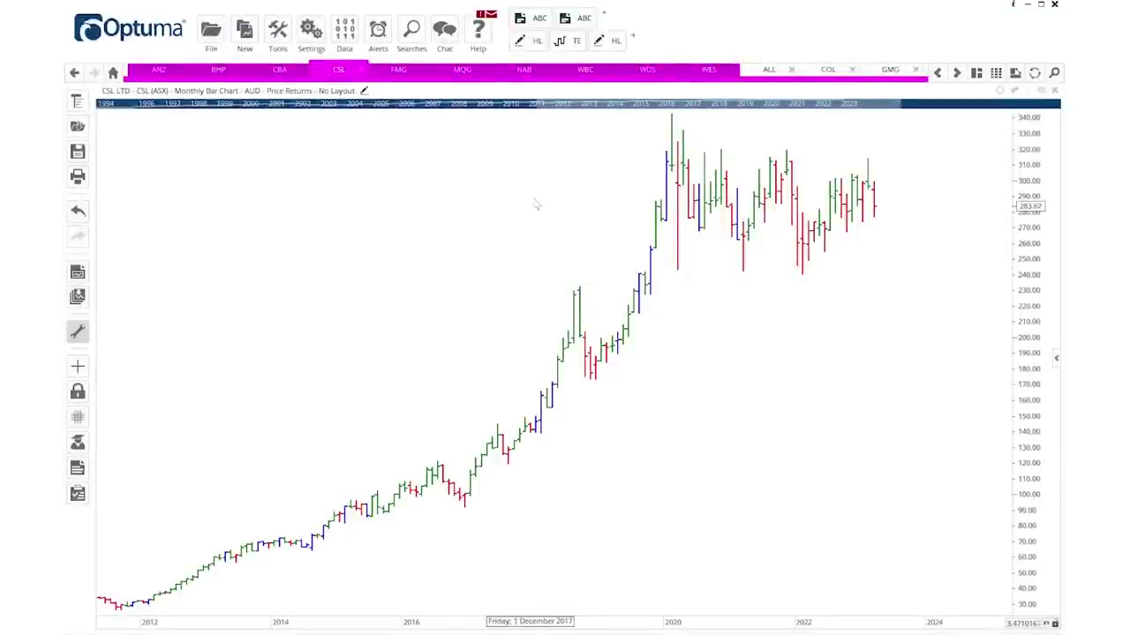
Open the NAB charts, maximise the monthly chart and extend its timeline back to 1984.
click(525, 71)
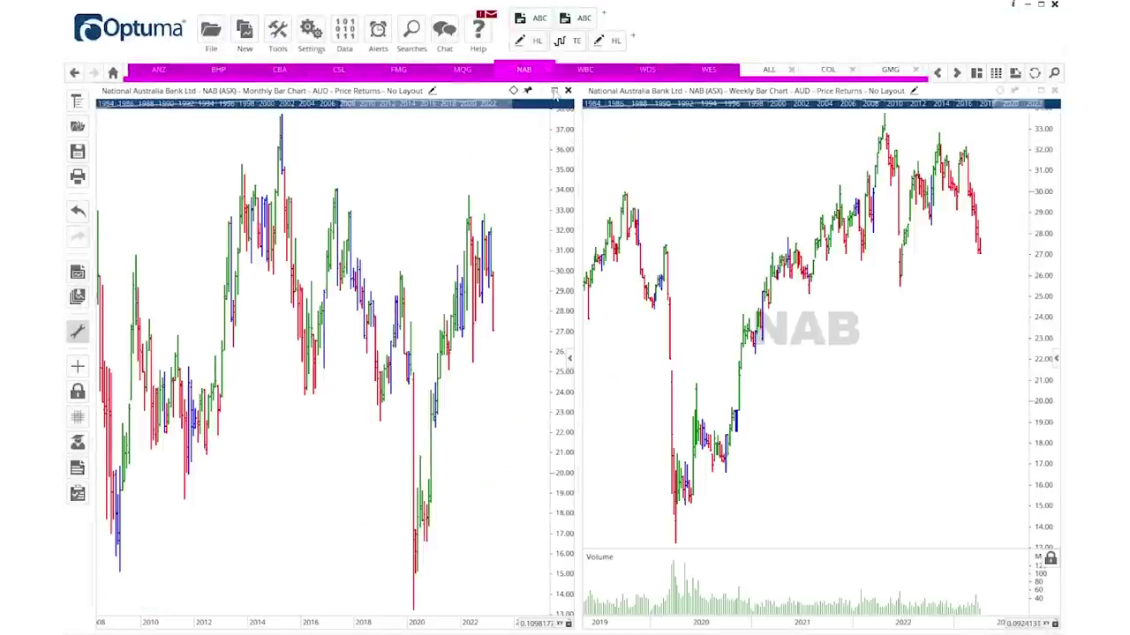
click(554, 92)
drag(610, 103, 67, 150)
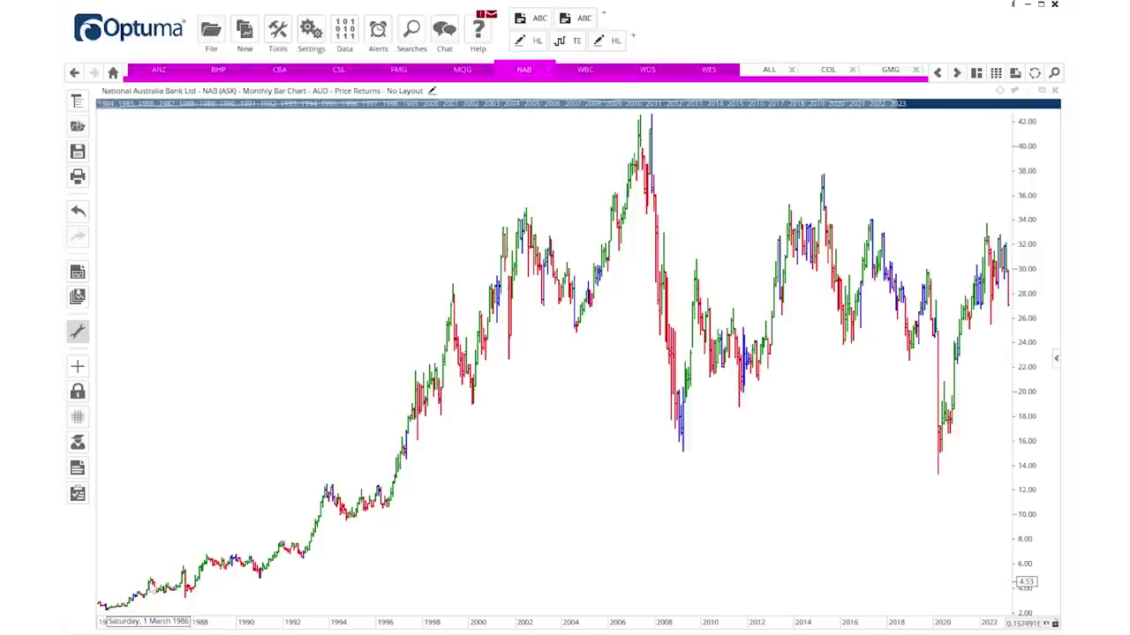
Examine NAB's monthly bars from the mid-1980s through the 1990s, the 2009 low, 2012 and the 2020 low.
mouse_move(157, 583)
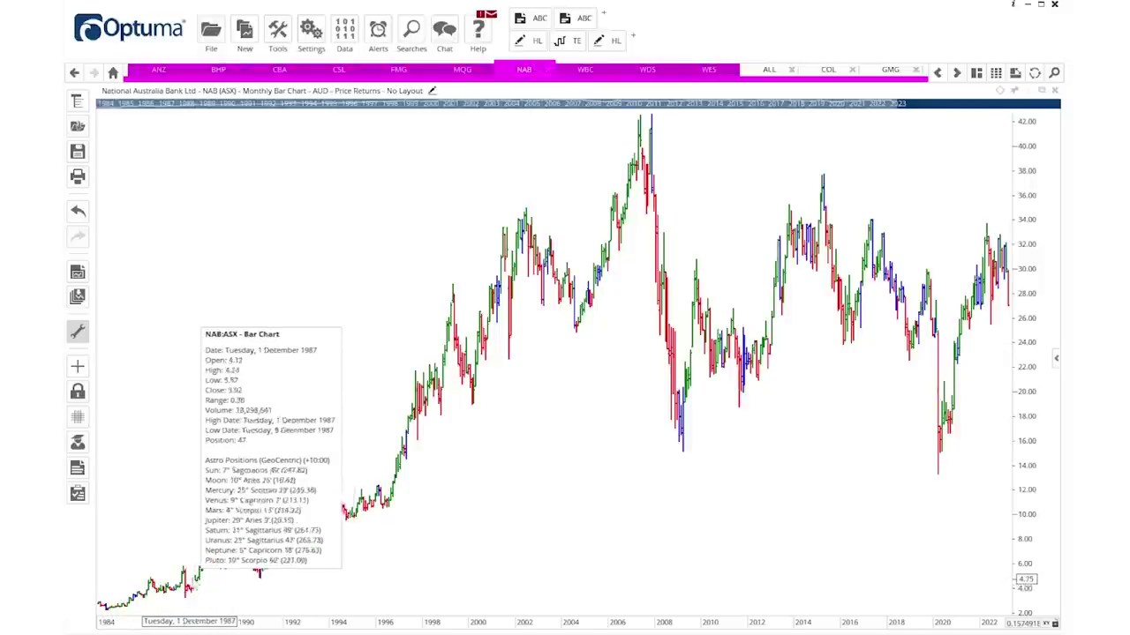
mouse_move(201, 562)
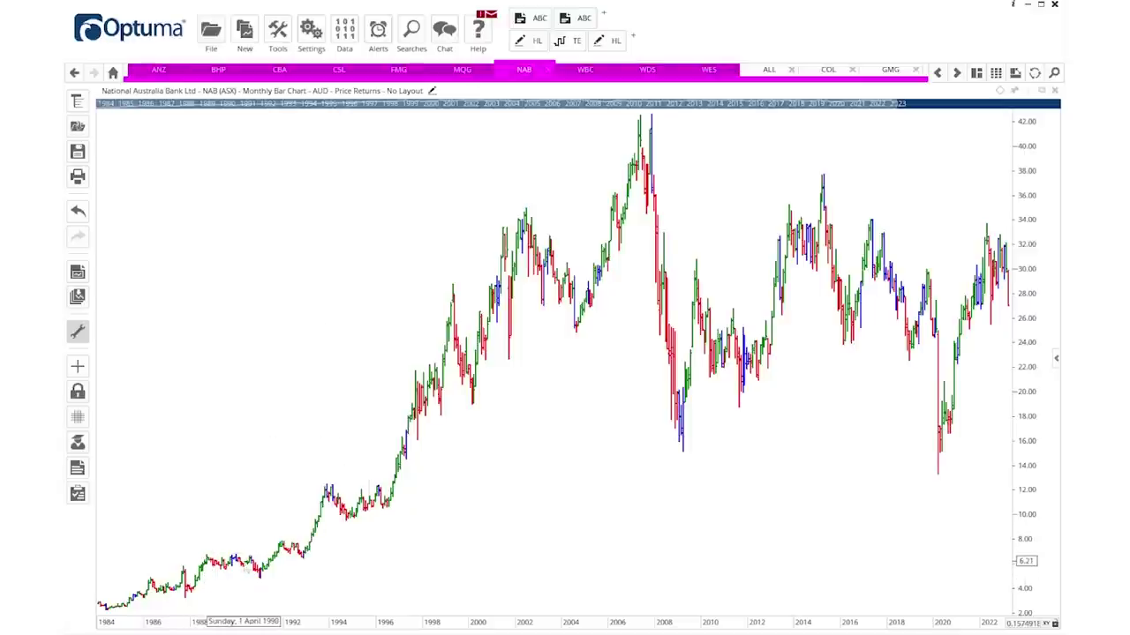
mouse_move(255, 569)
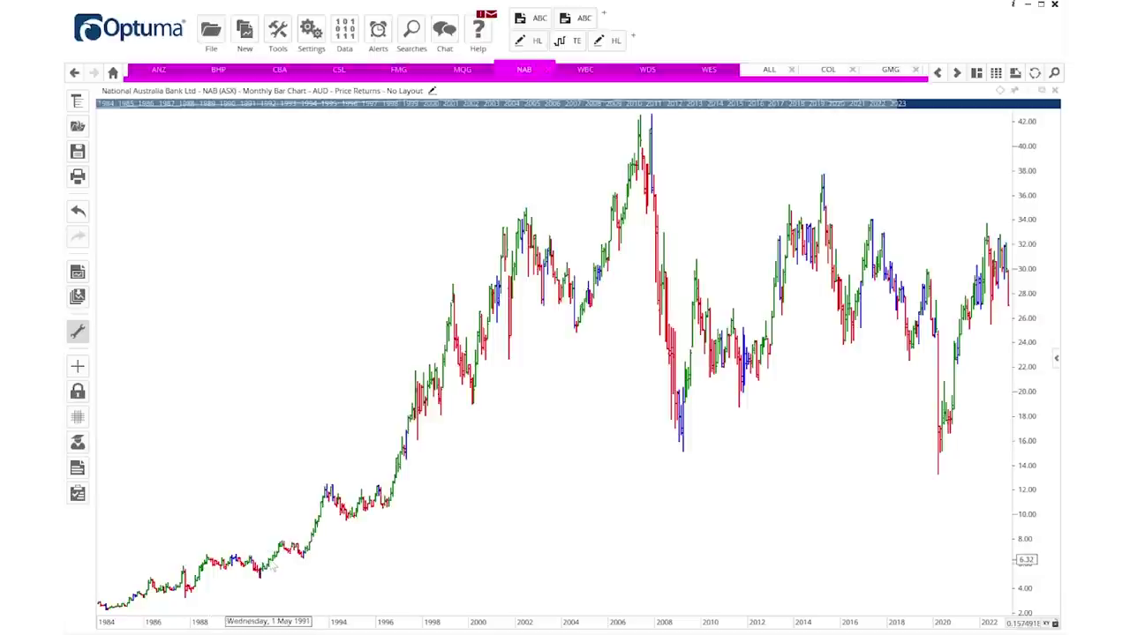
mouse_move(361, 528)
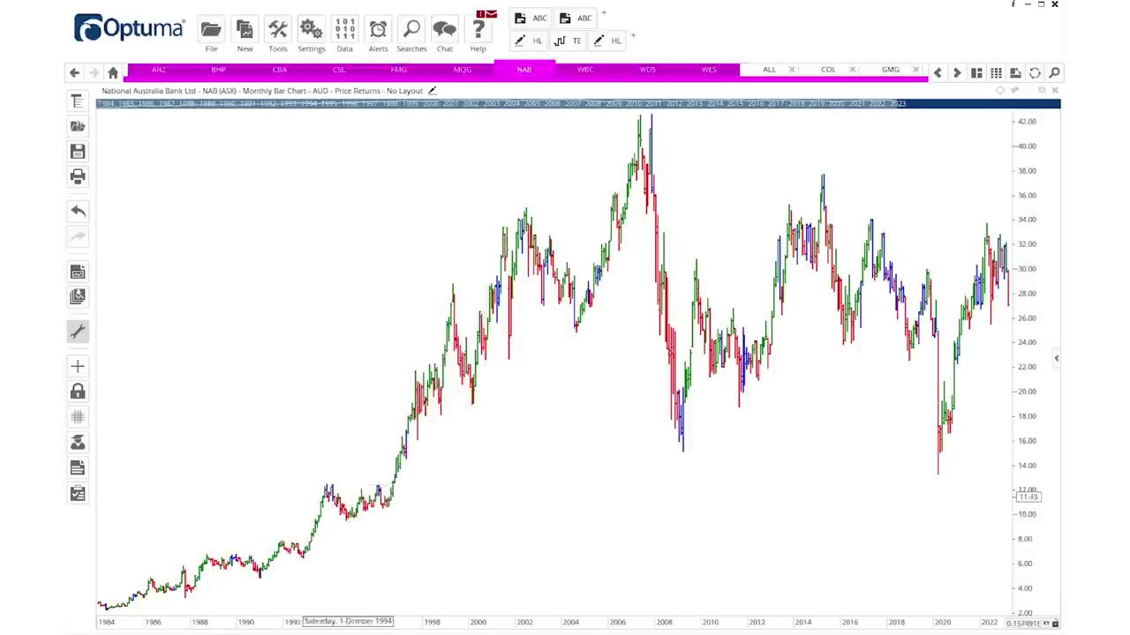
mouse_move(399, 494)
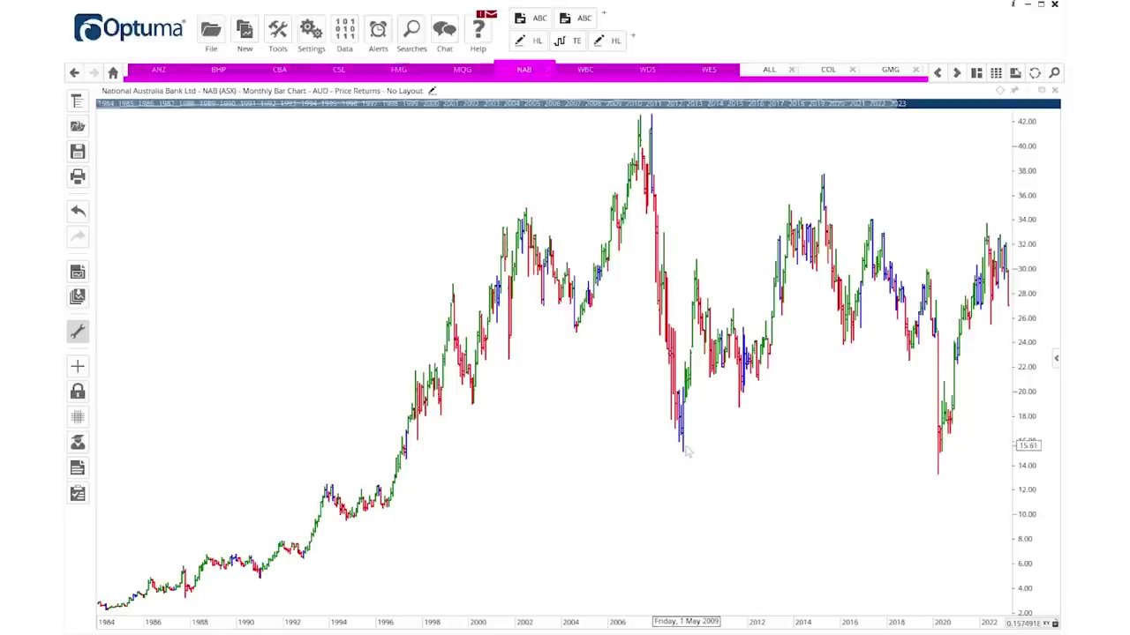
mouse_move(685, 456)
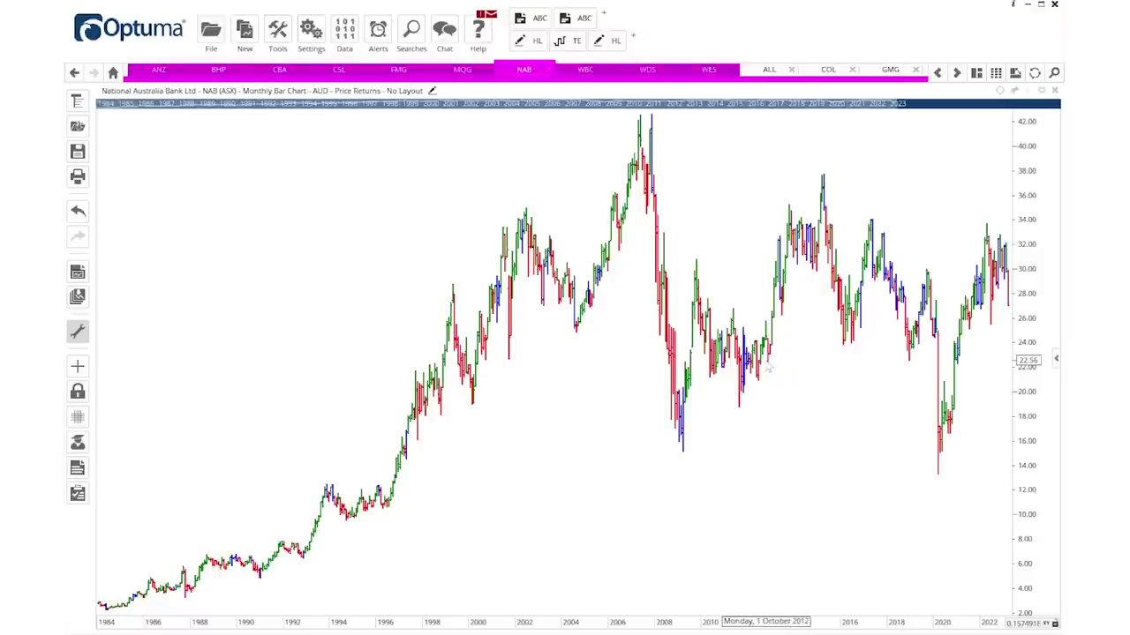
mouse_move(764, 366)
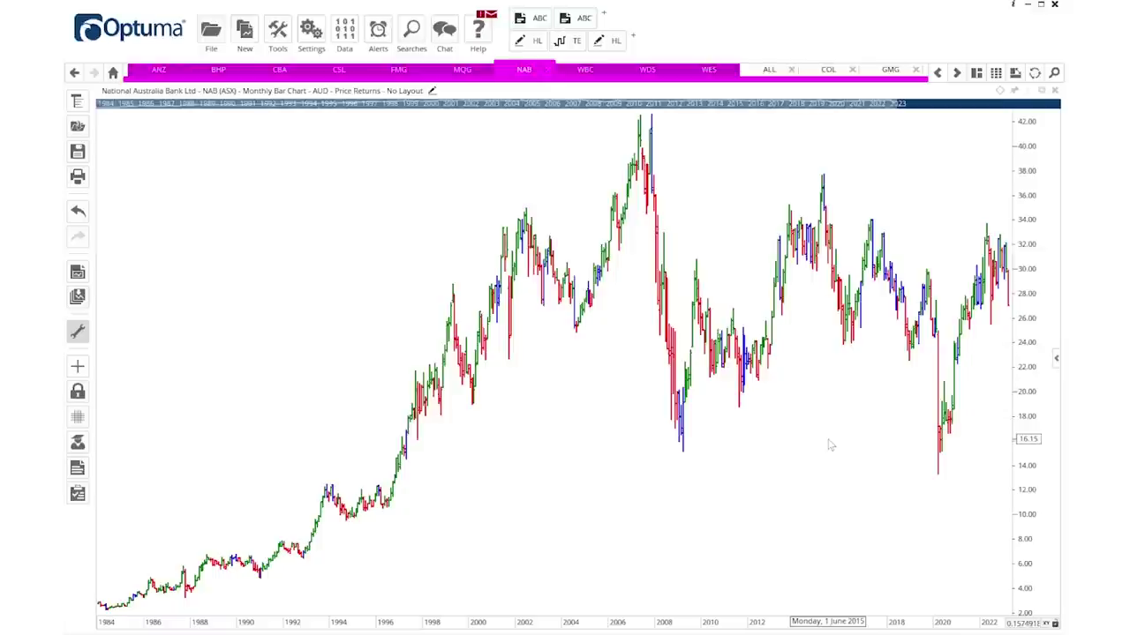
mouse_move(940, 469)
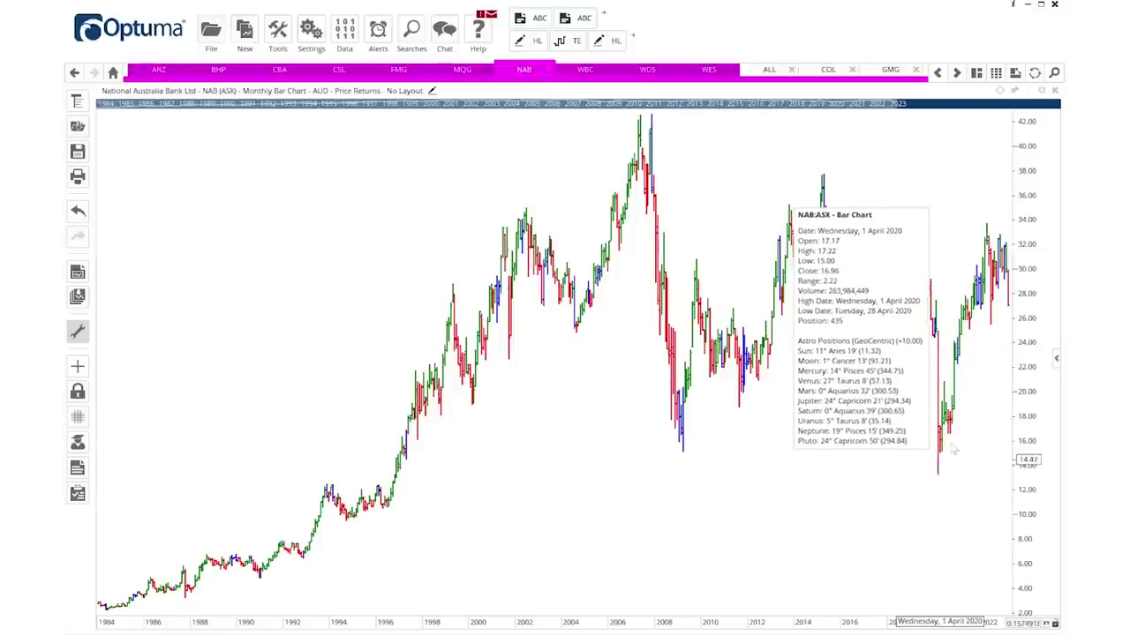
Bring NAB's latest monthly bars into view and narrow the chart's timeline to the period from about 2007 onward.
drag(742, 105, 787, 106)
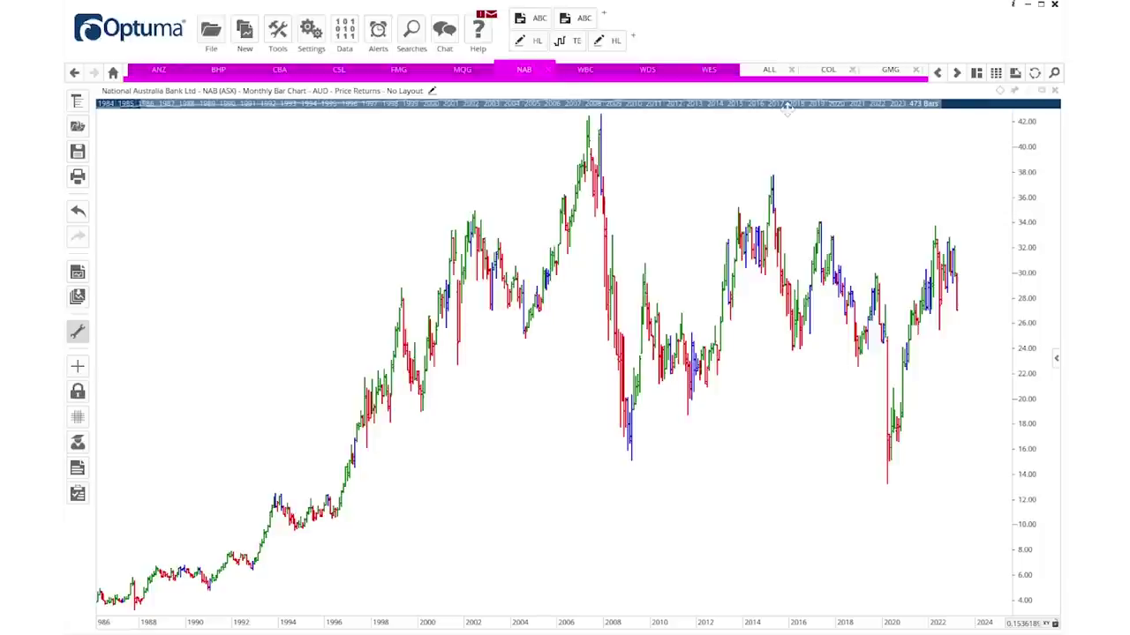
mouse_move(942, 321)
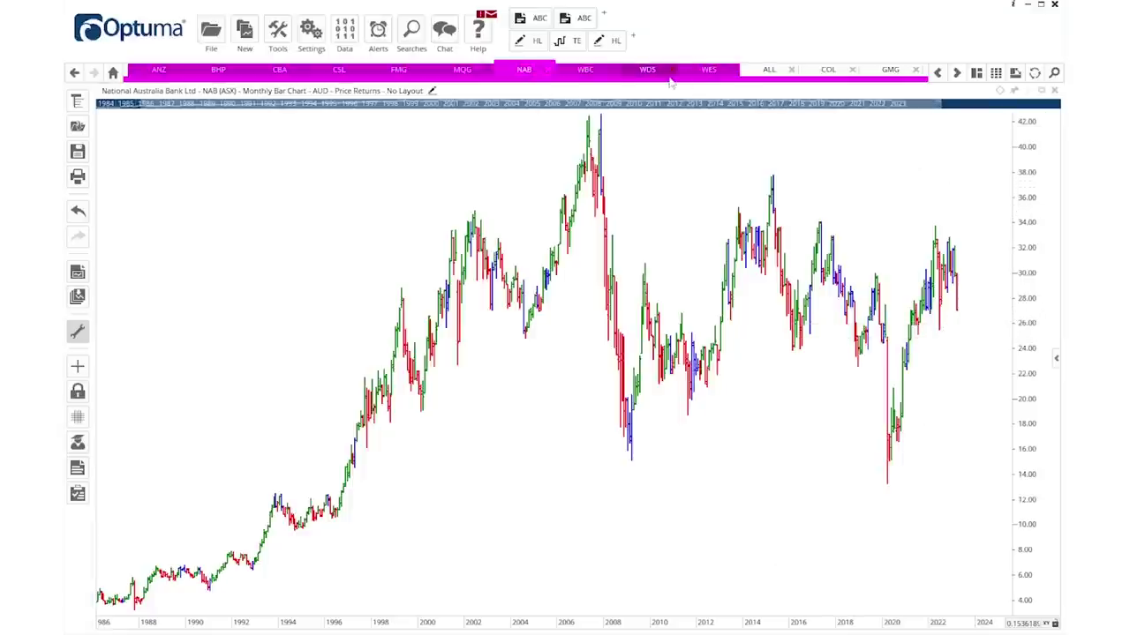
drag(146, 103, 575, 144)
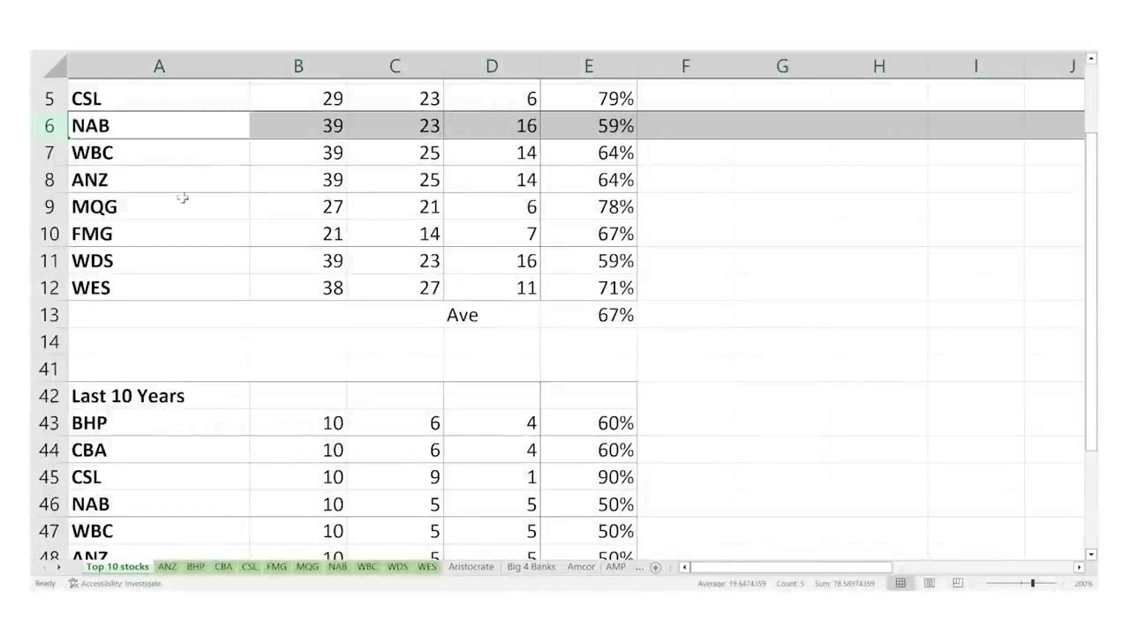
Highlight the WBC row in the all-time table, then show WBC's maximised monthly chart in Optuma back to 1984.
click(46, 153)
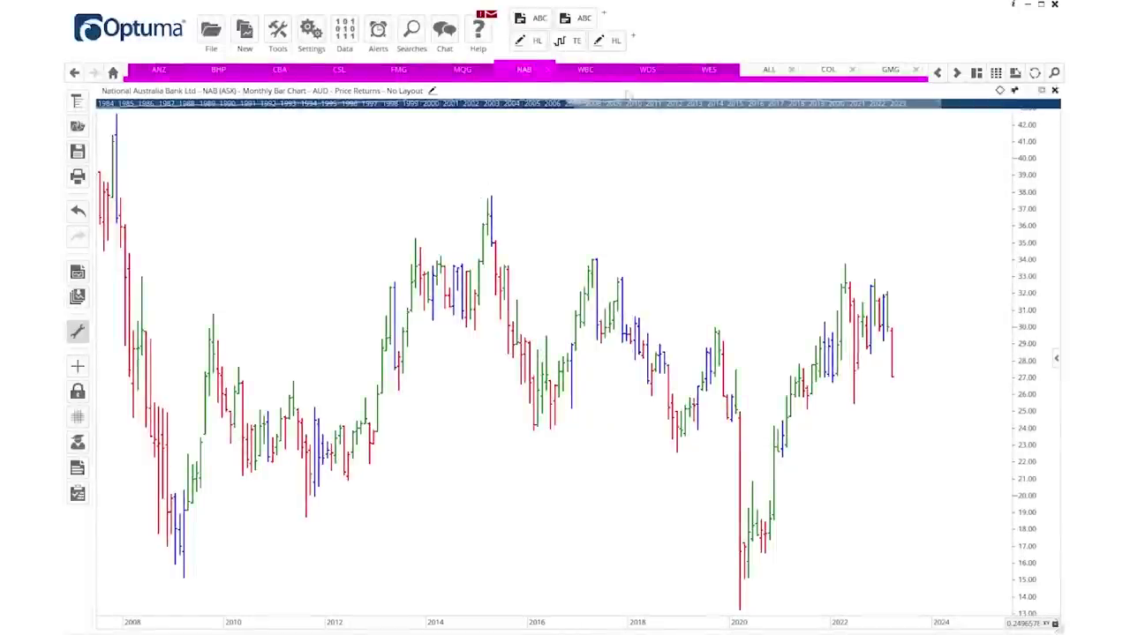
click(585, 70)
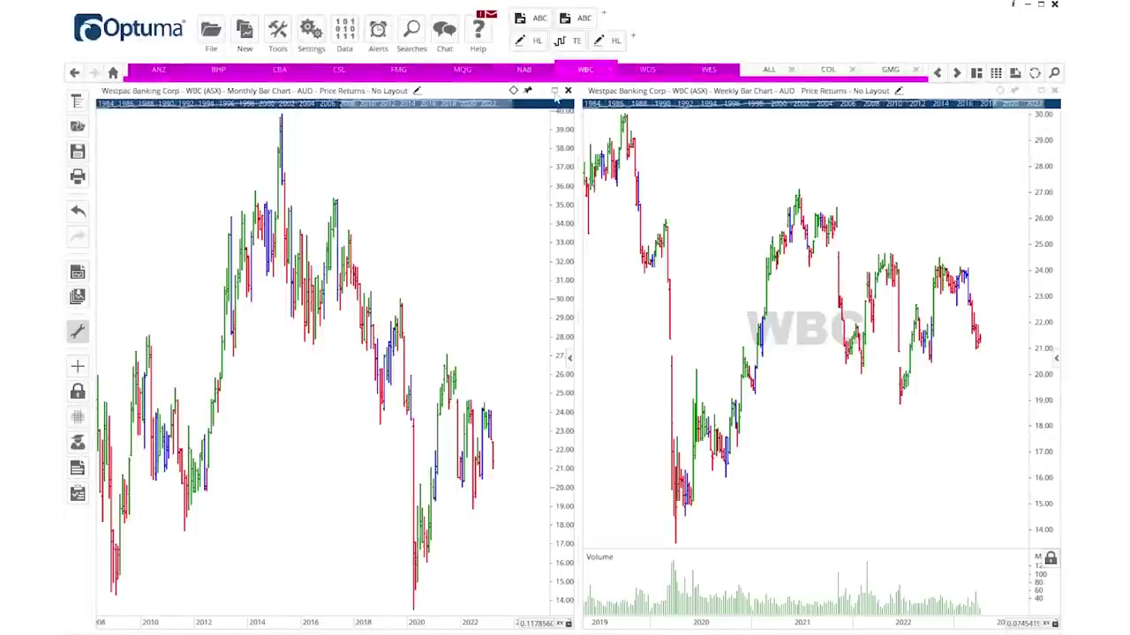
click(554, 92)
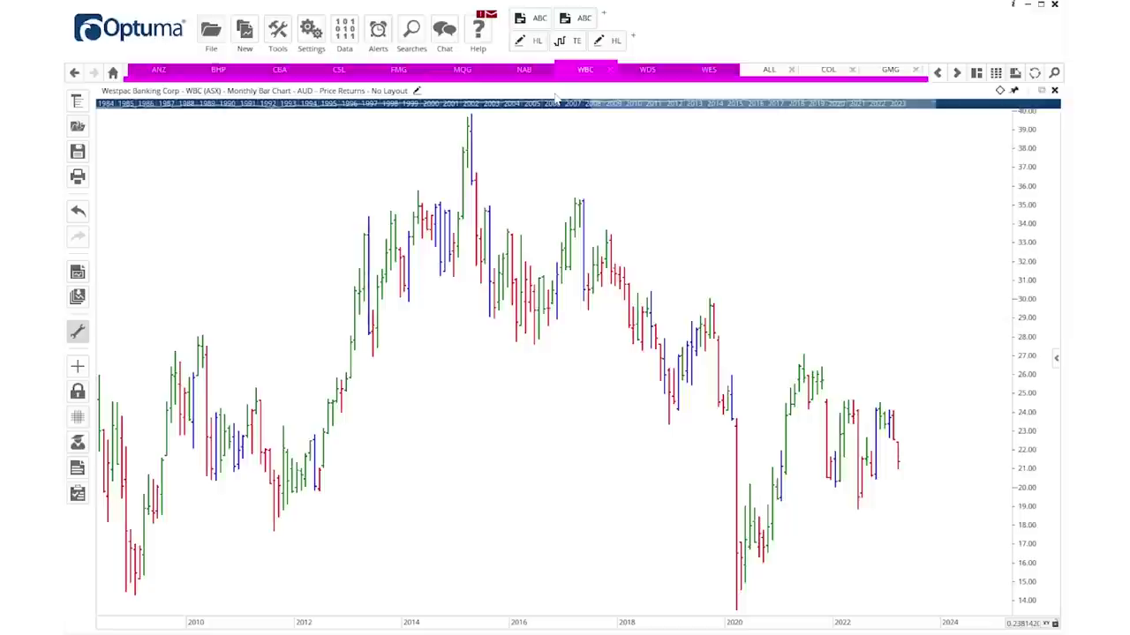
drag(632, 103, 99, 107)
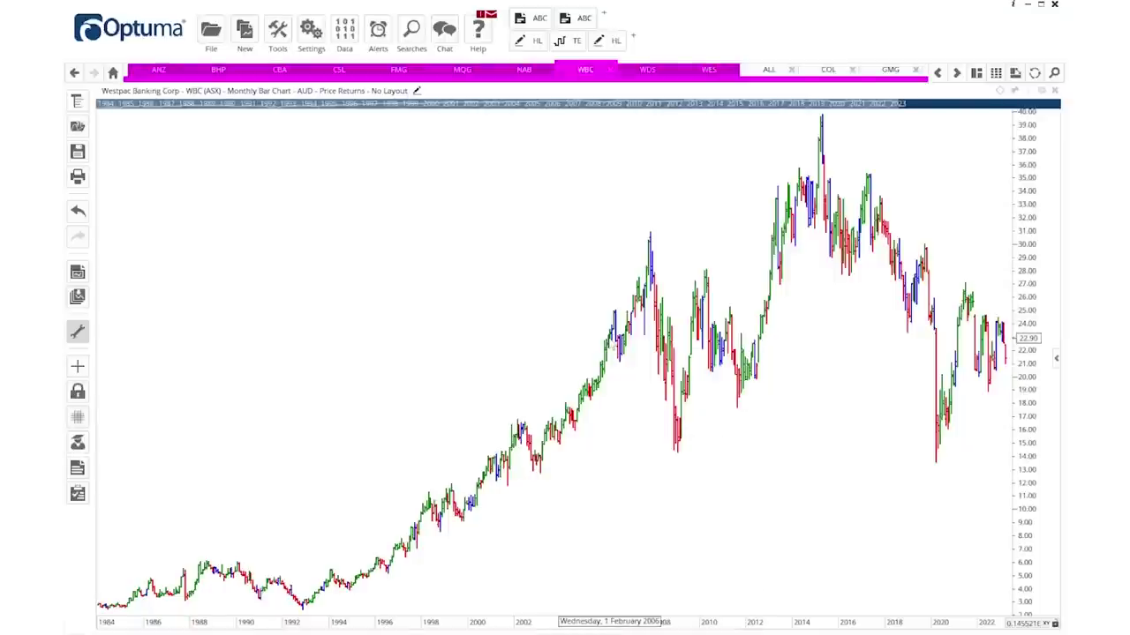
Examine WBC's monthly bars around 2006, 2008 and 2016 and the most recent bars.
mouse_move(618, 340)
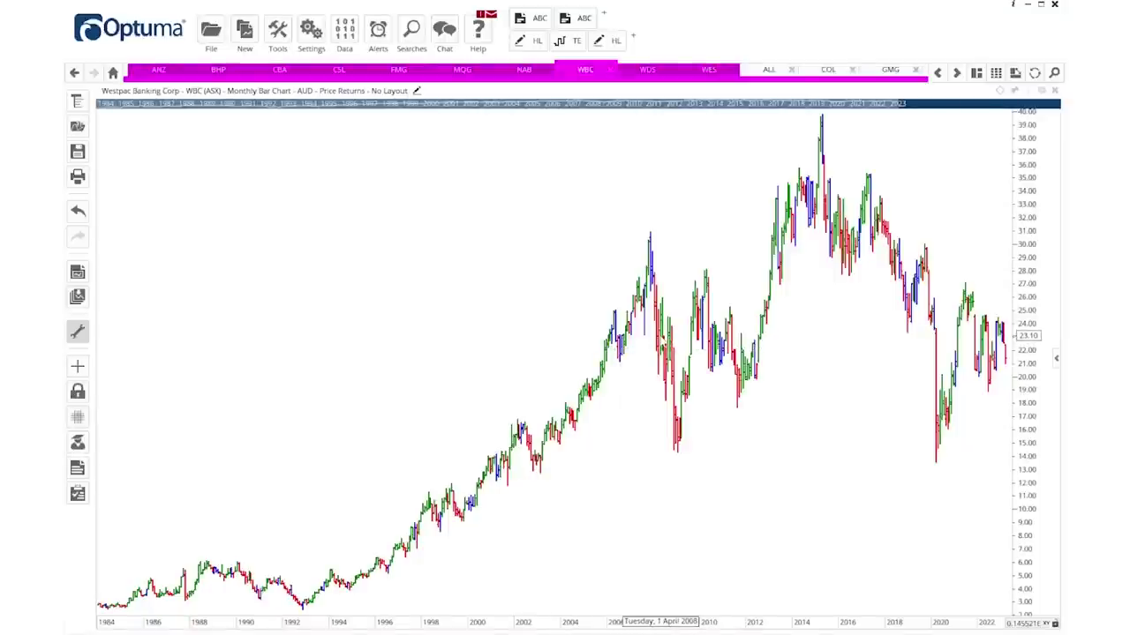
mouse_move(666, 335)
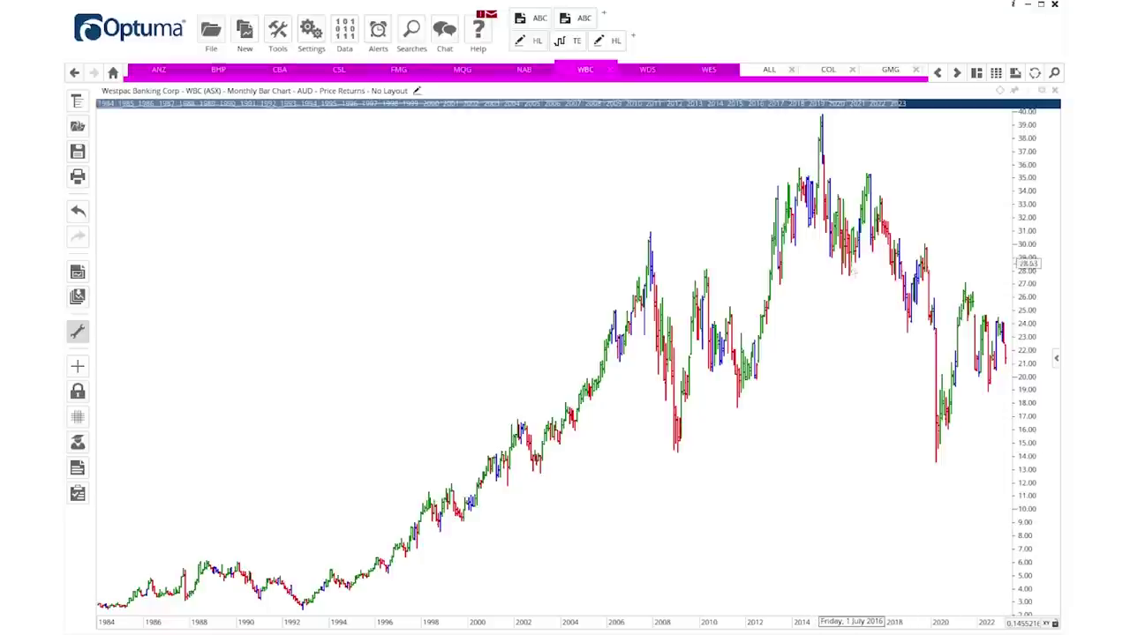
mouse_move(851, 265)
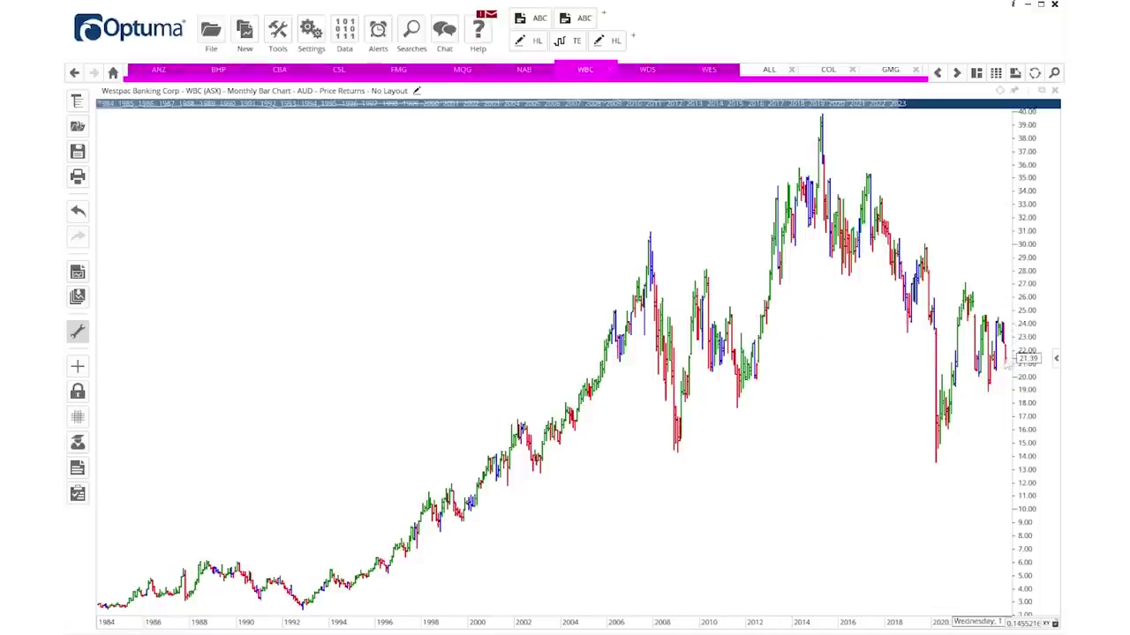
mouse_move(1008, 363)
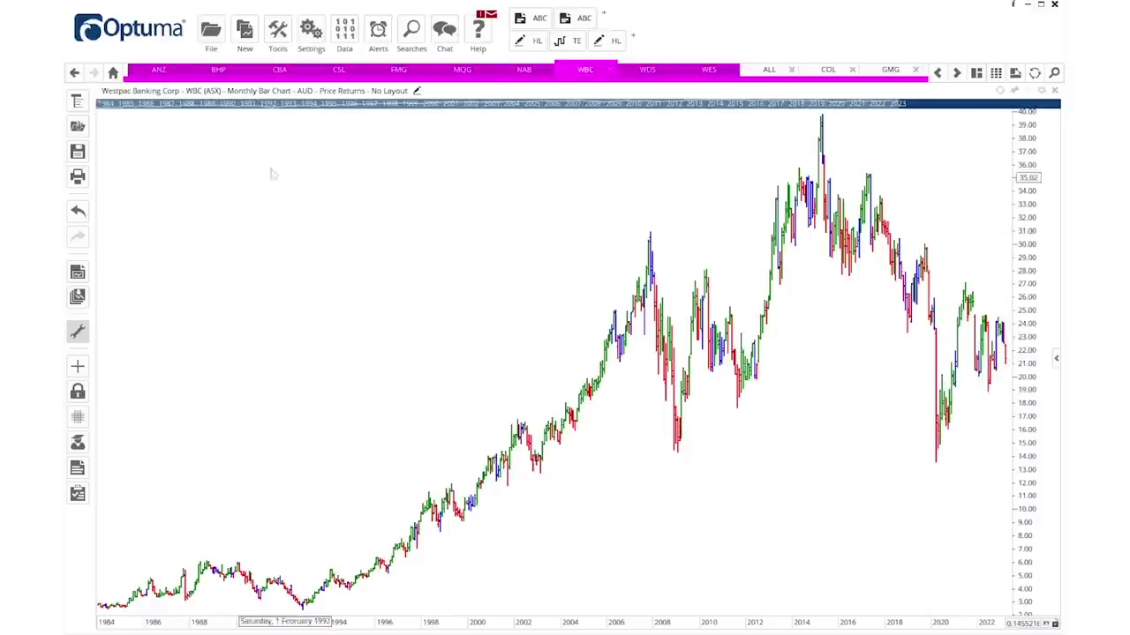
Narrow WBC's monthly chart to the period from about 2008 onward and examine the bars since 2020.
drag(99, 103, 592, 164)
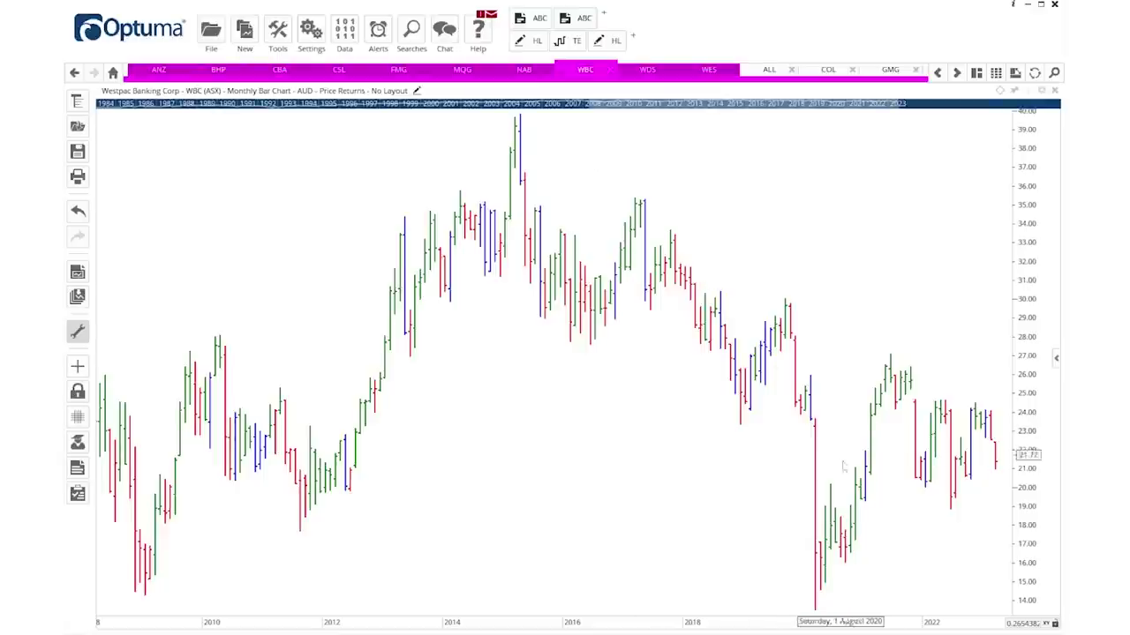
mouse_move(972, 479)
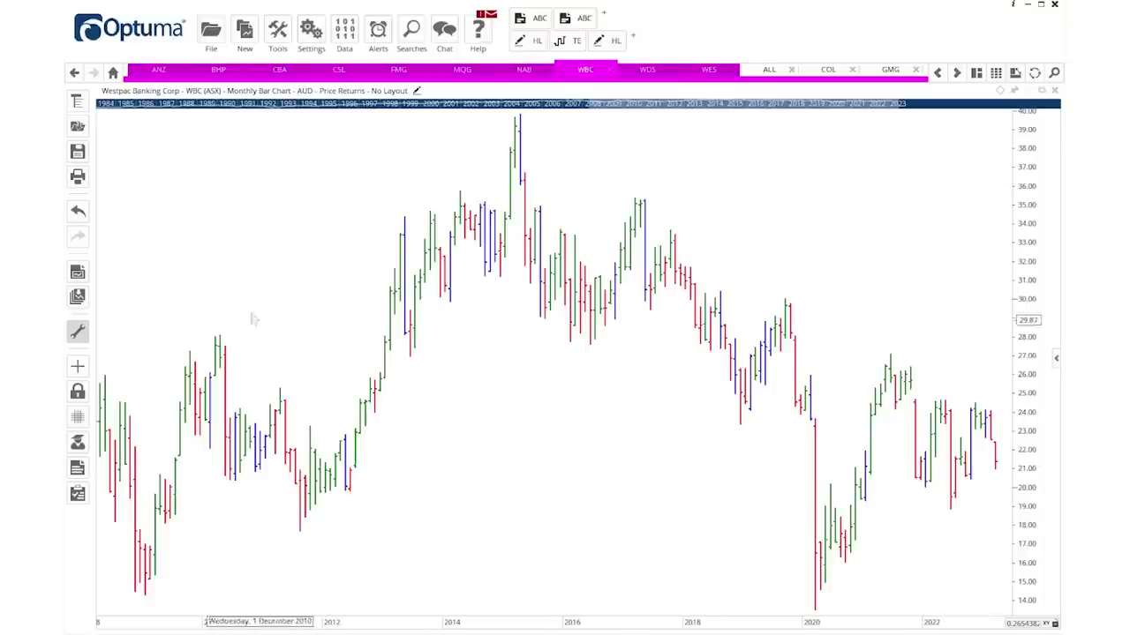
Return to the Top 10 stocks sheet, highlight the ANZ row in the all-time table and look at the last-10-years table.
click(76, 367)
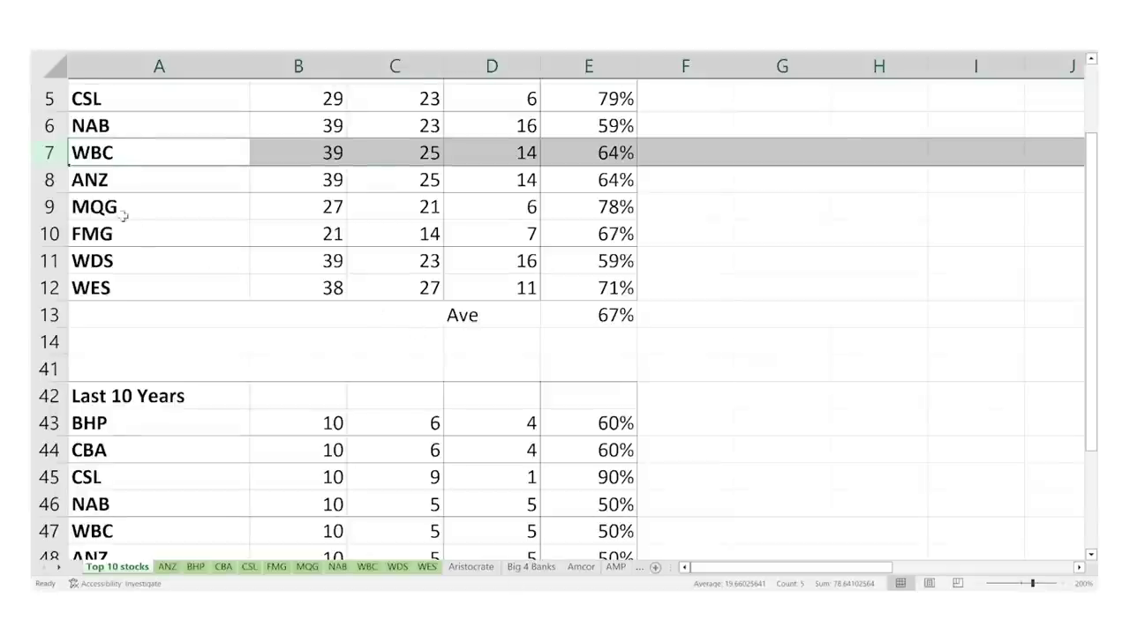
click(50, 180)
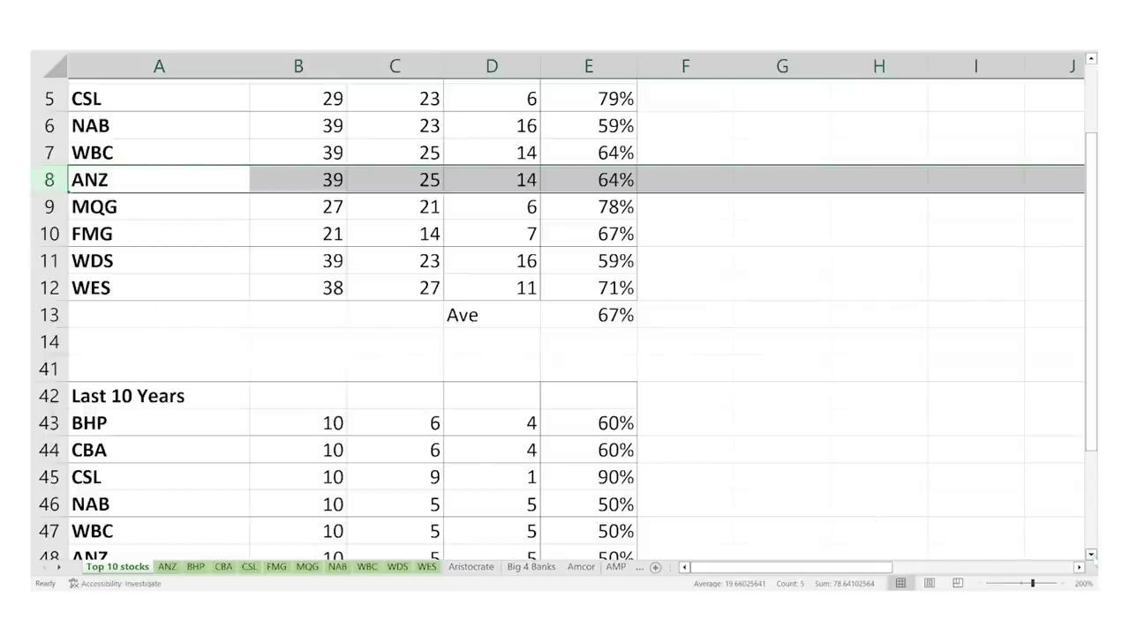
click(1091, 554)
click(1091, 555)
click(1091, 555)
click(1091, 554)
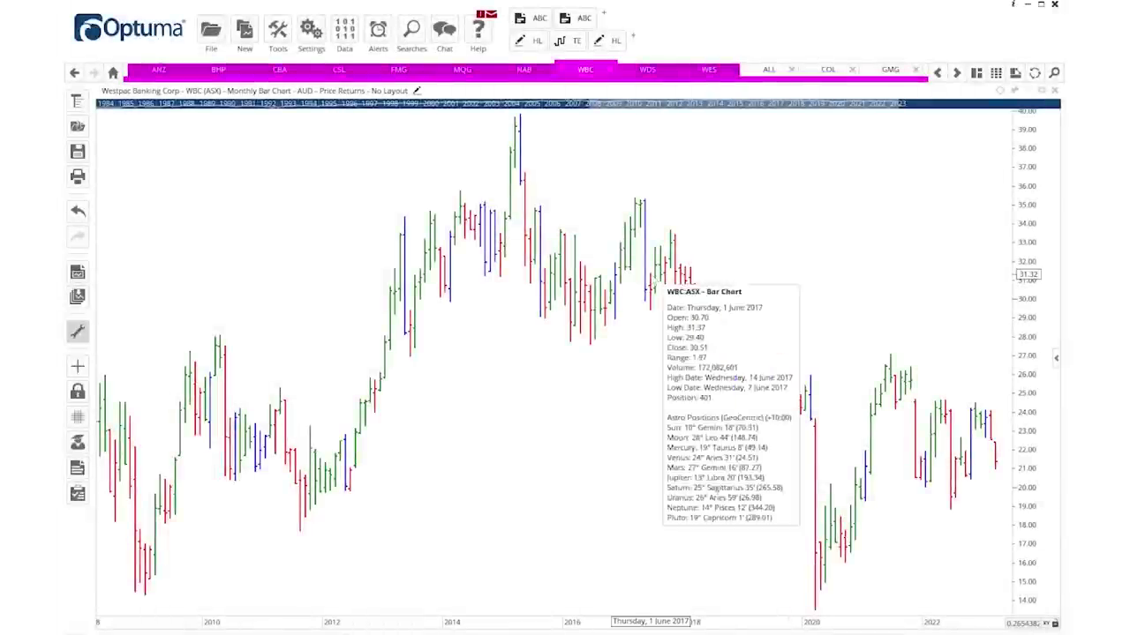
Open the ANZ charts in Optuma, maximise the monthly chart and examine the most recent bars.
click(651, 73)
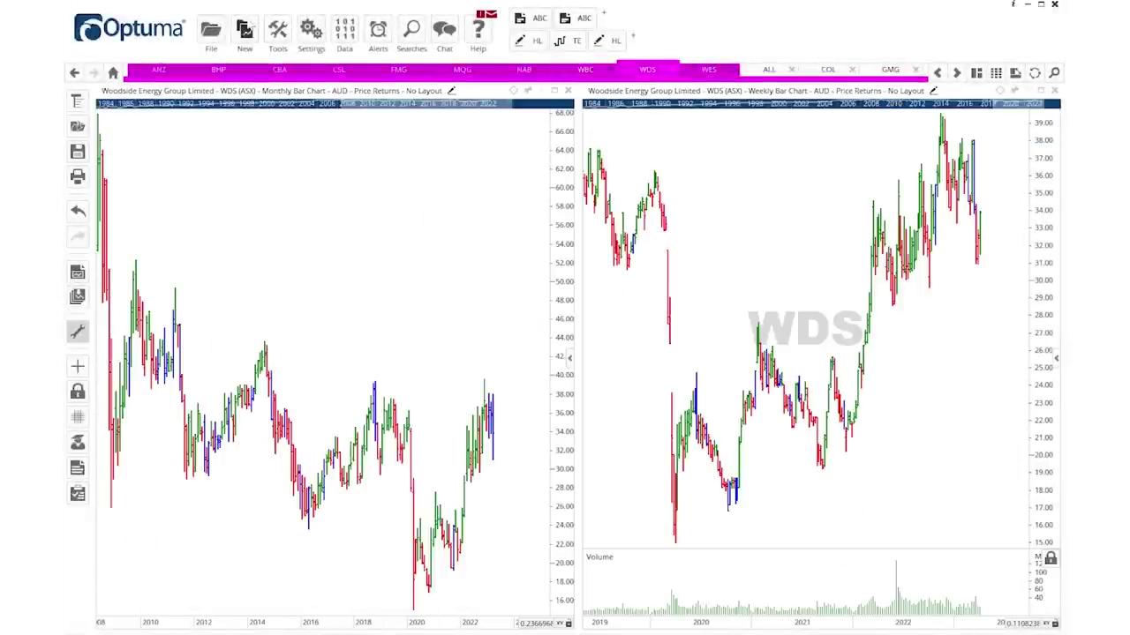
click(152, 75)
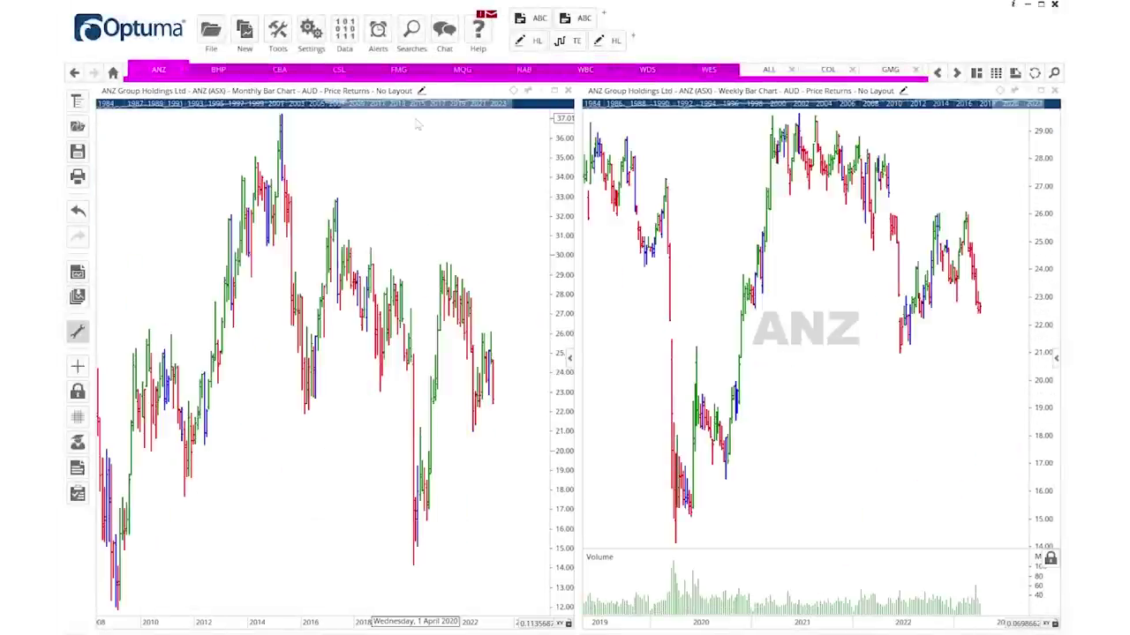
click(555, 90)
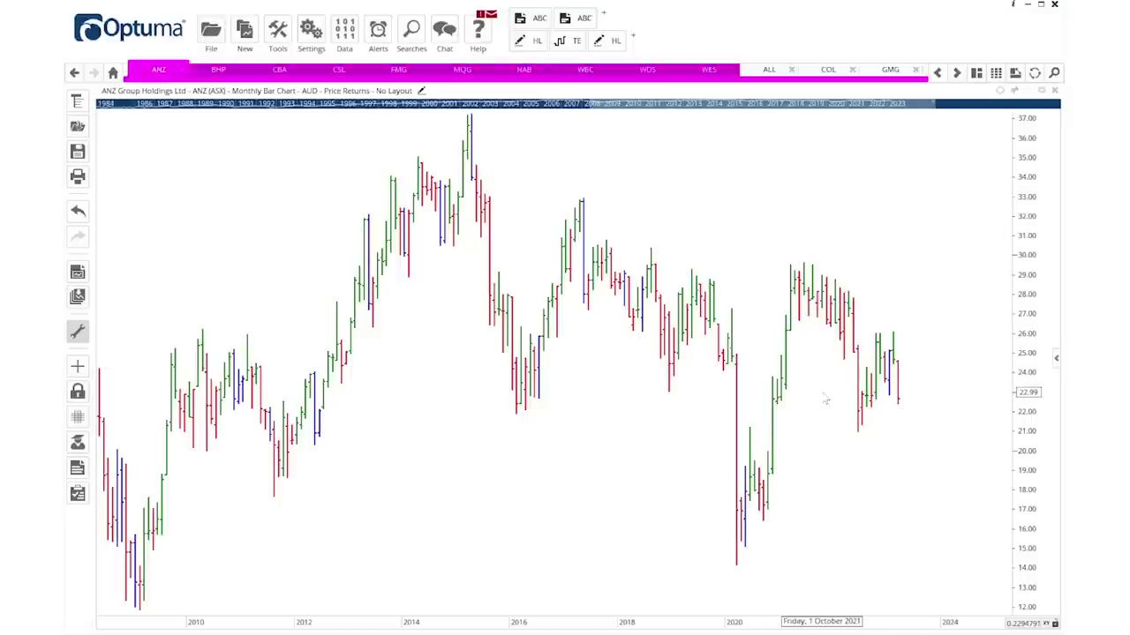
mouse_move(891, 400)
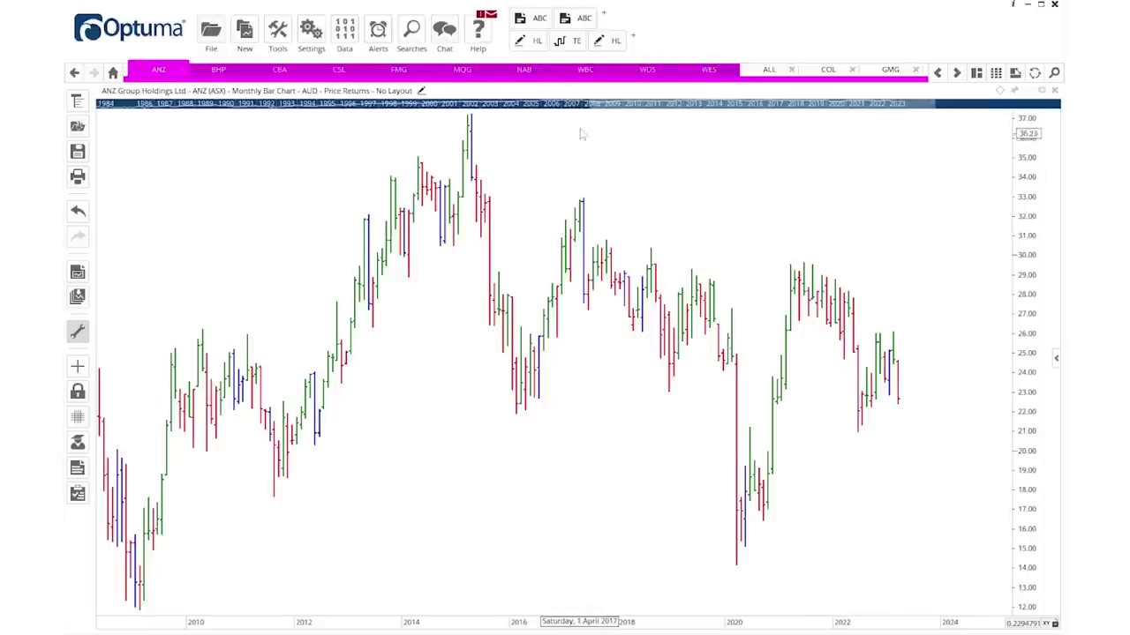
Extend ANZ's monthly timeline back to 1984, then narrow it to the period from about 2000 onward.
drag(603, 103, 95, 103)
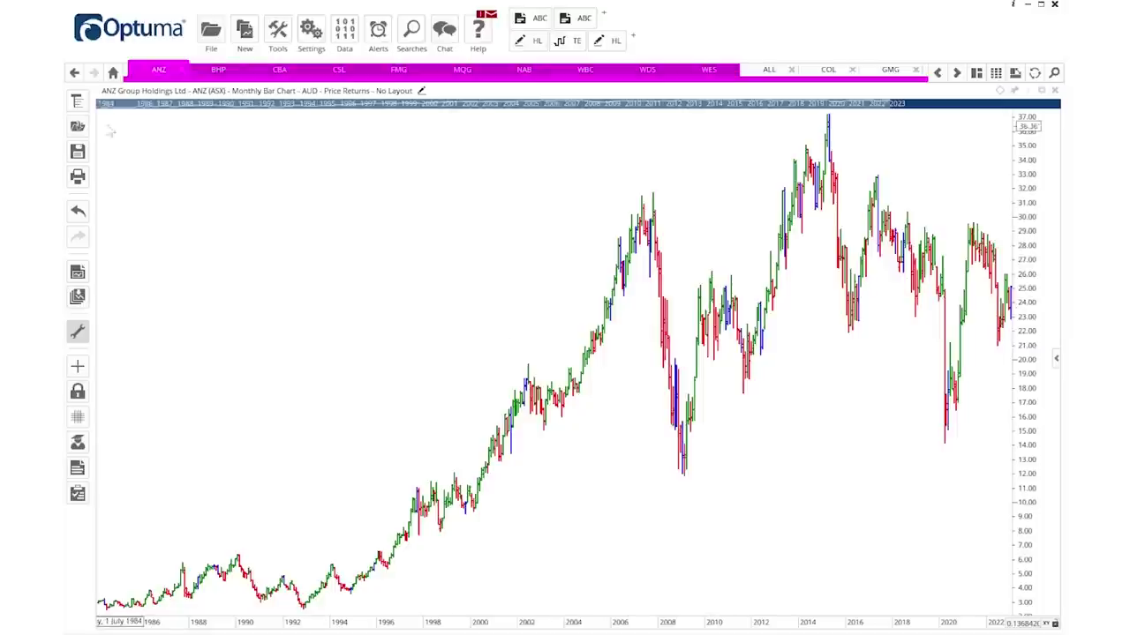
drag(97, 103, 423, 132)
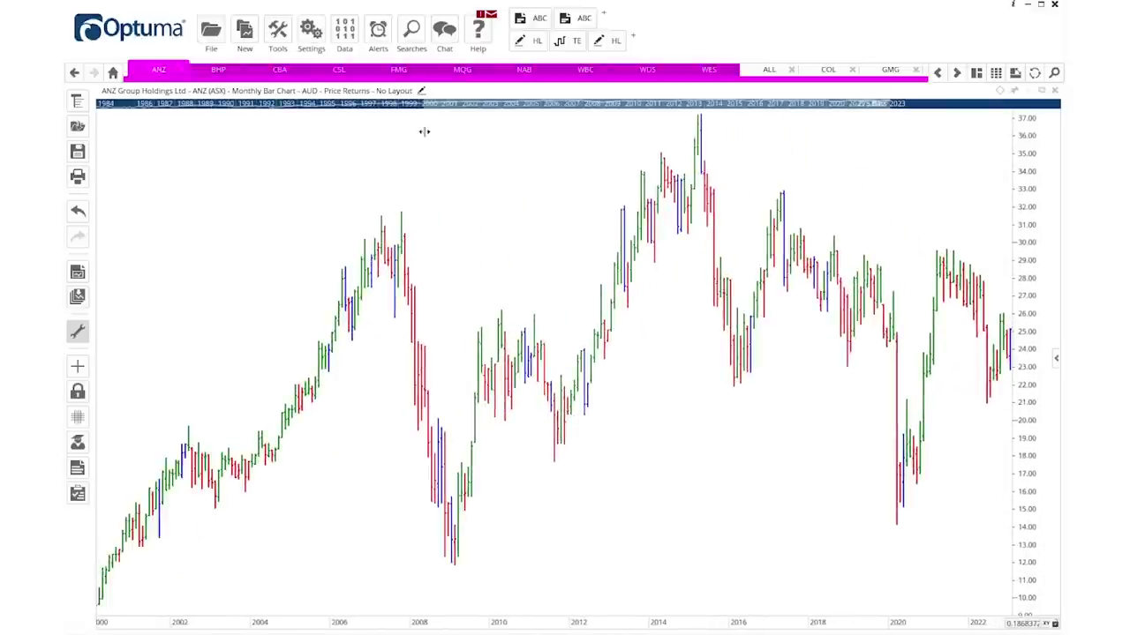